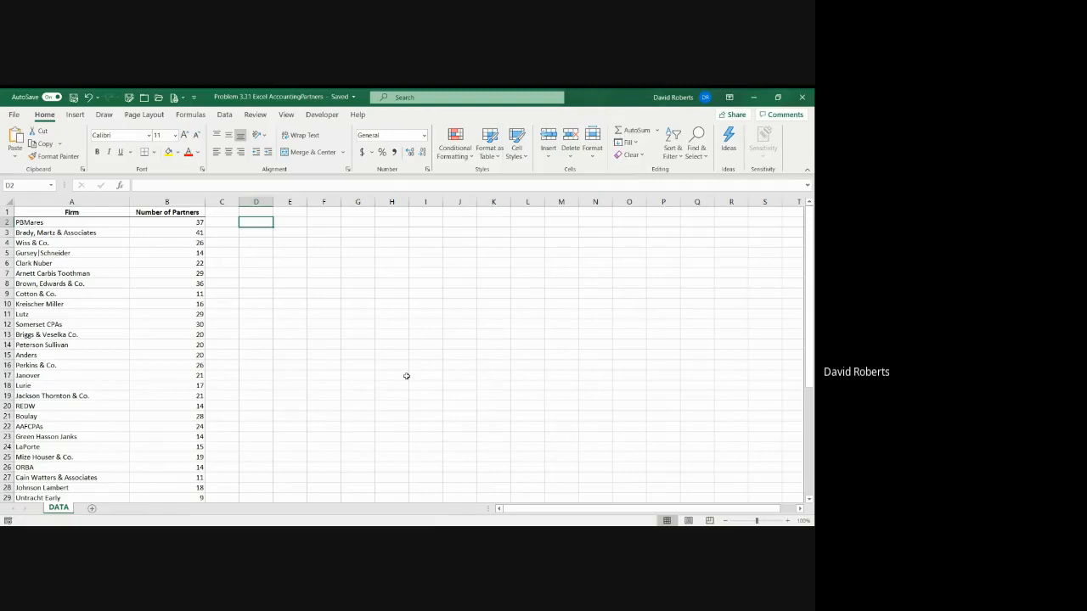
Insert the QUARTILE.EXC function from the Statistical category into cell D2.
left_click(121, 186)
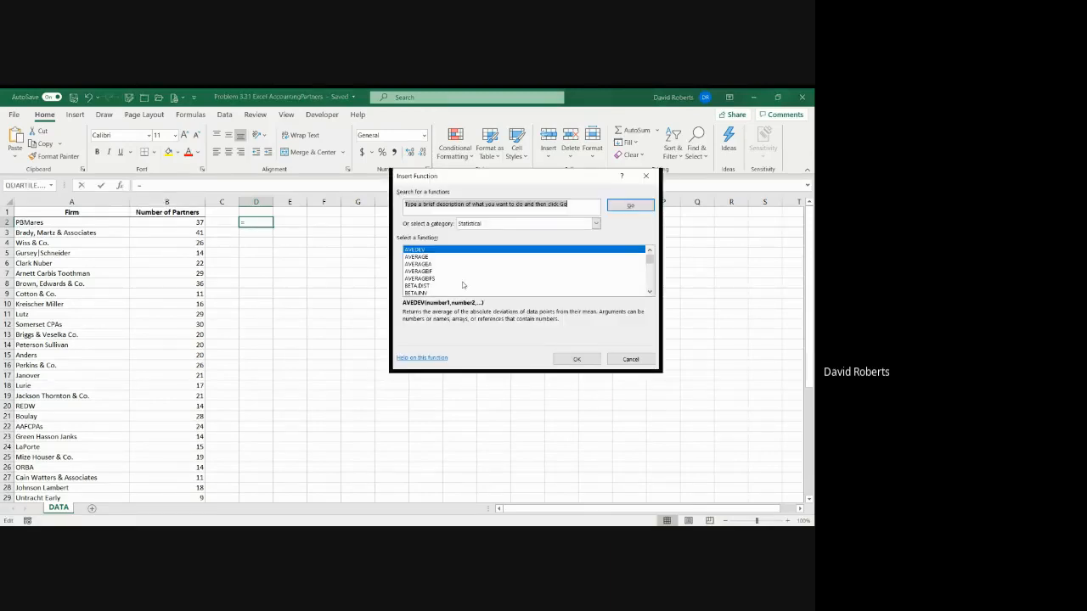
left_click(596, 225)
left_click(617, 241)
left_click(596, 223)
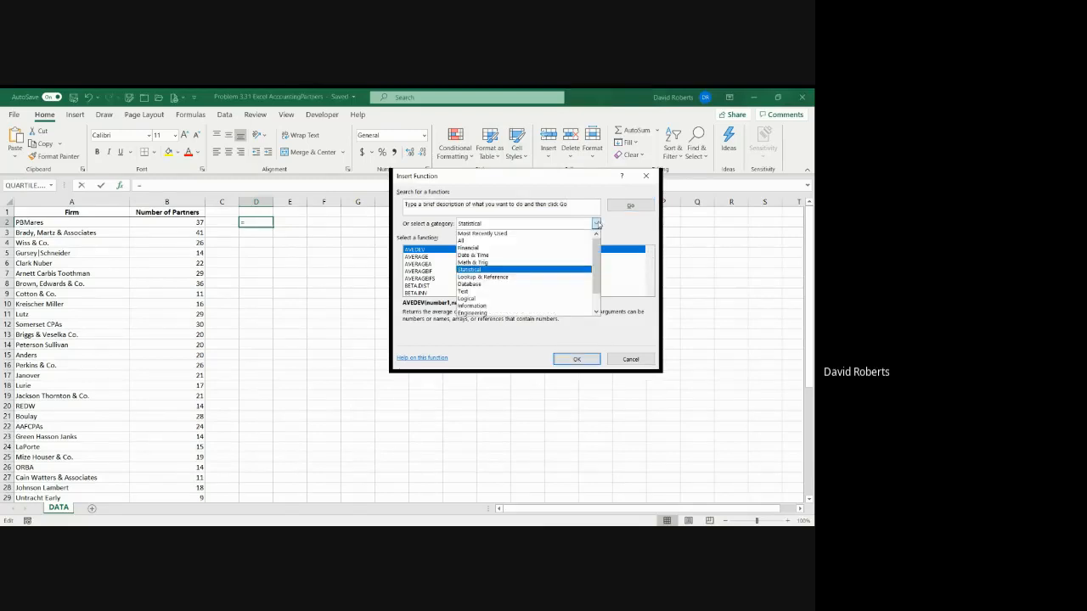
left_click(487, 273)
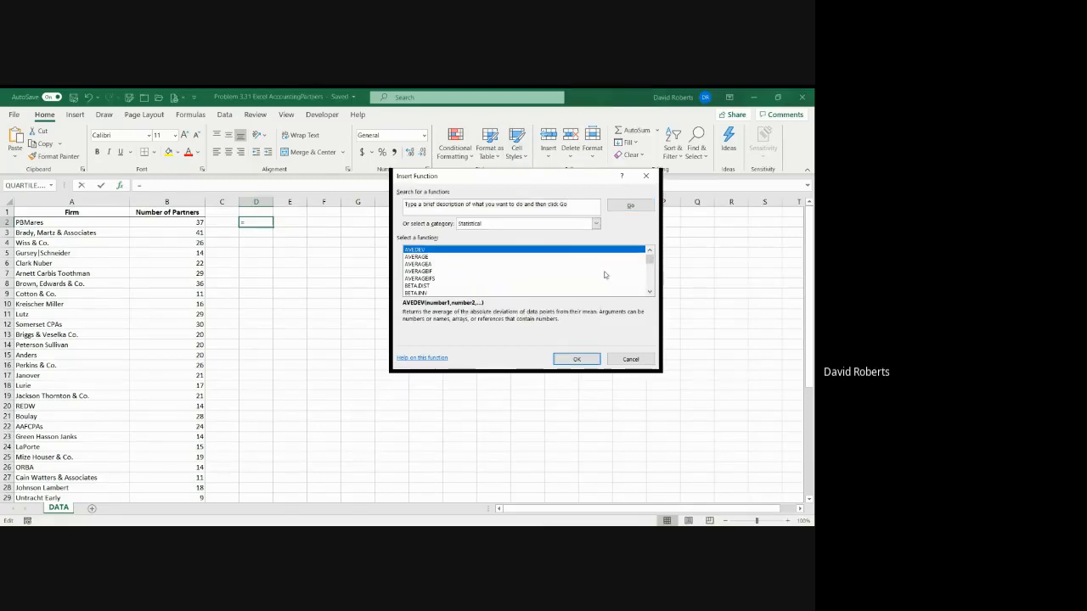
scroll(651, 270, "down", 12)
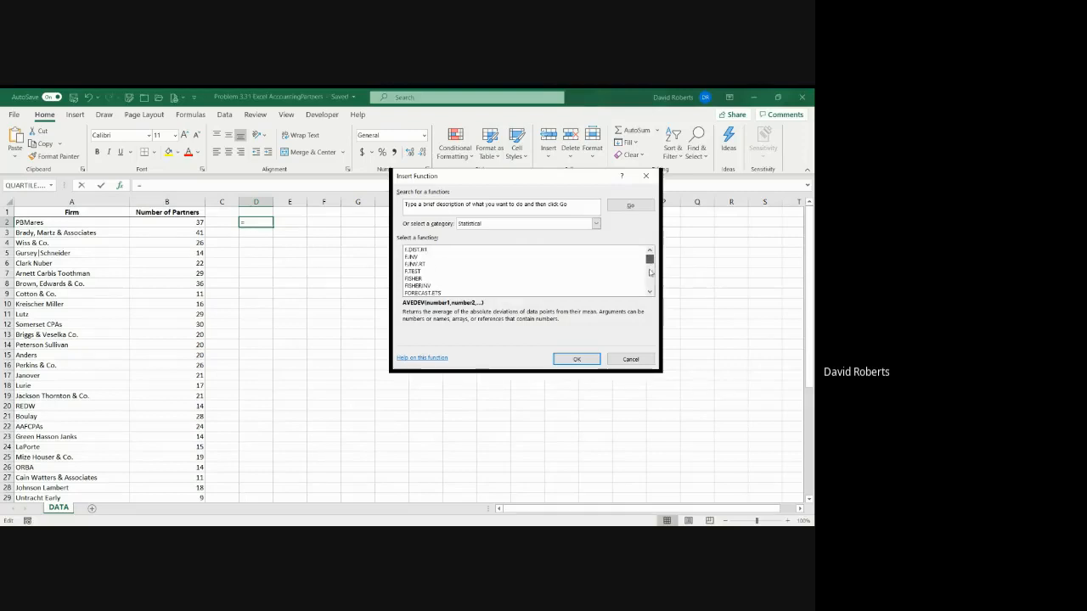
scroll(651, 274, "down", 9)
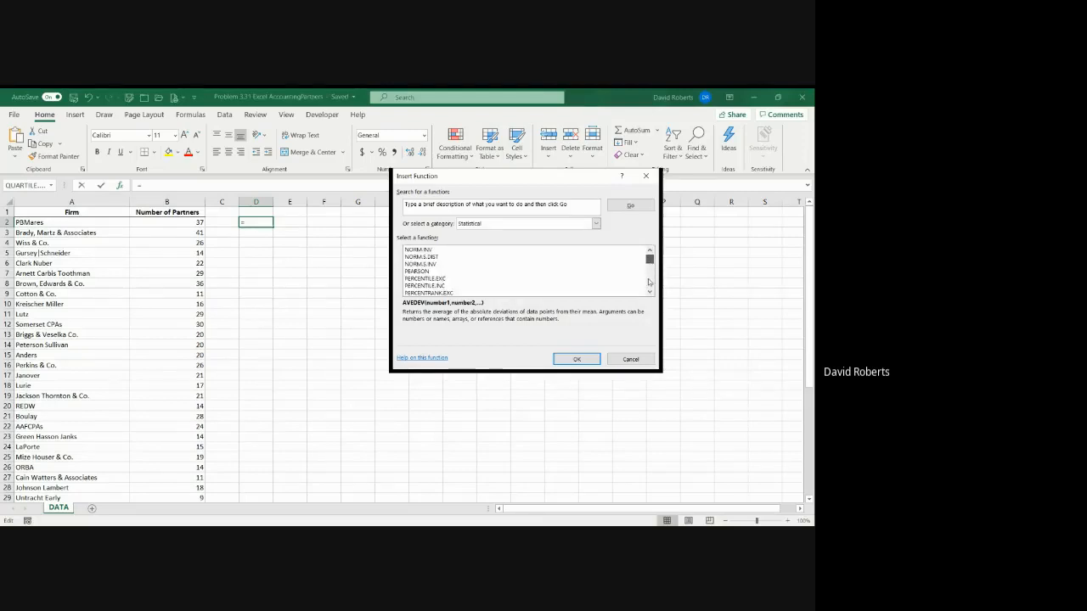
scroll(650, 293, "down", 1)
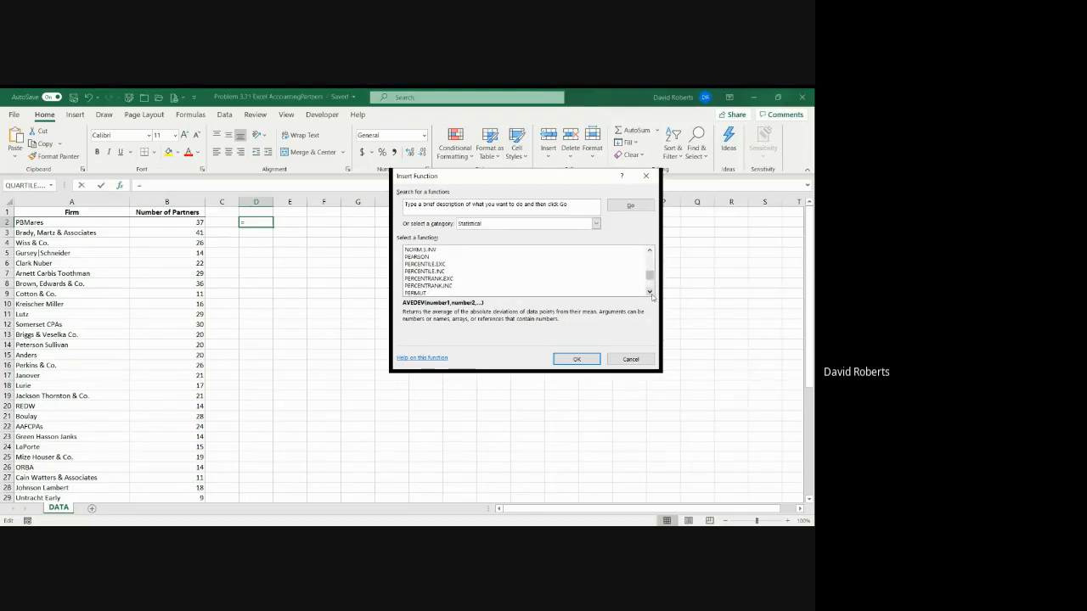
left_click(651, 292)
left_click(651, 292)
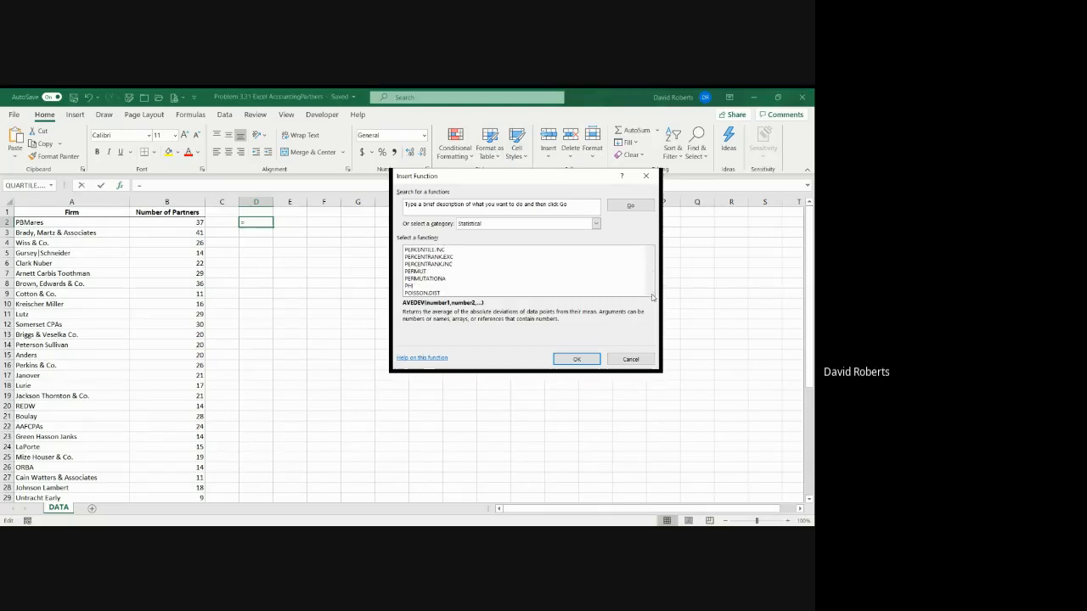
left_click(650, 292)
left_click(650, 292)
left_click(650, 293)
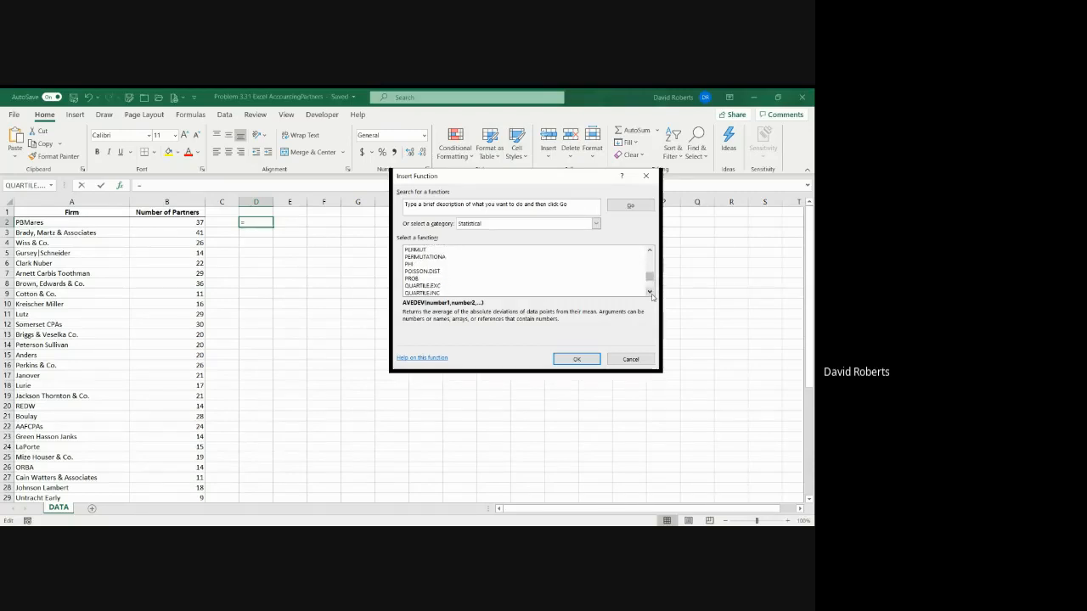
left_click(438, 286)
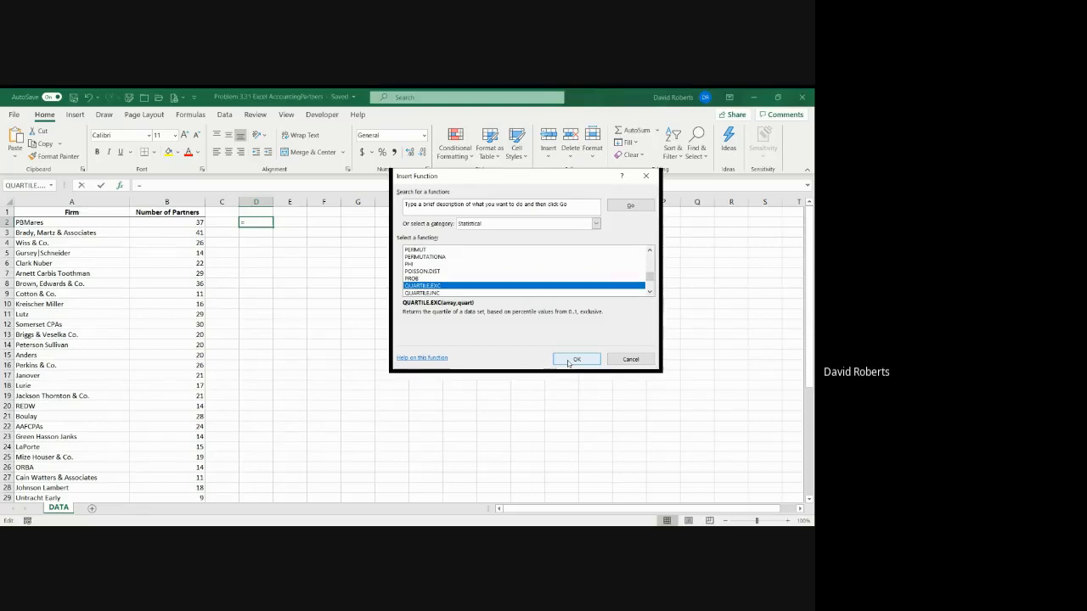
left_click(568, 360)
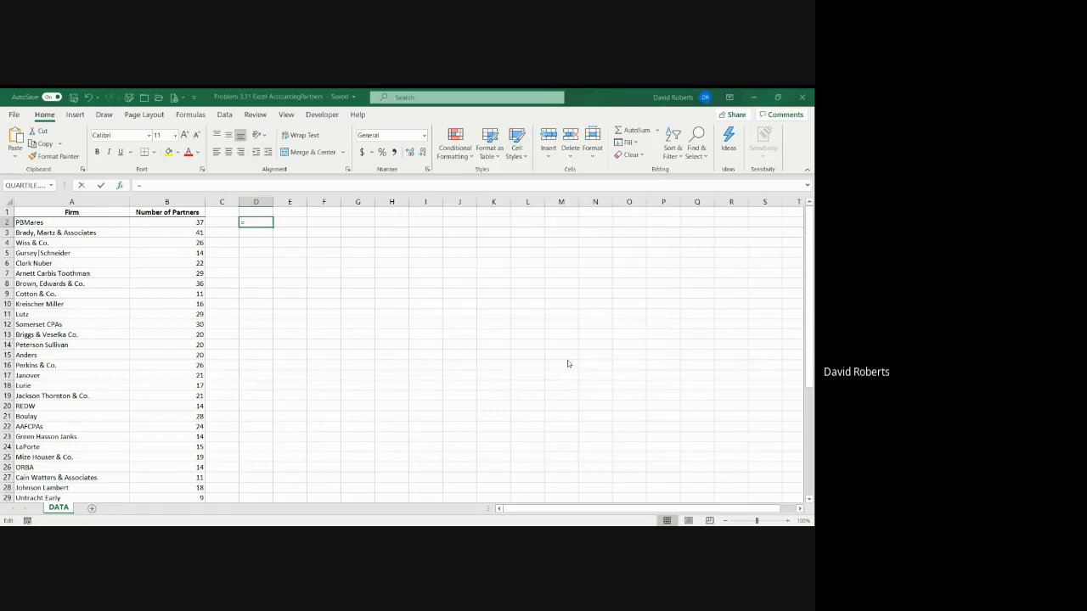
Set the QUARTILE.EXC array to the partner counts in B2:B46 and the quartile argument to 1.
left_click(191, 223)
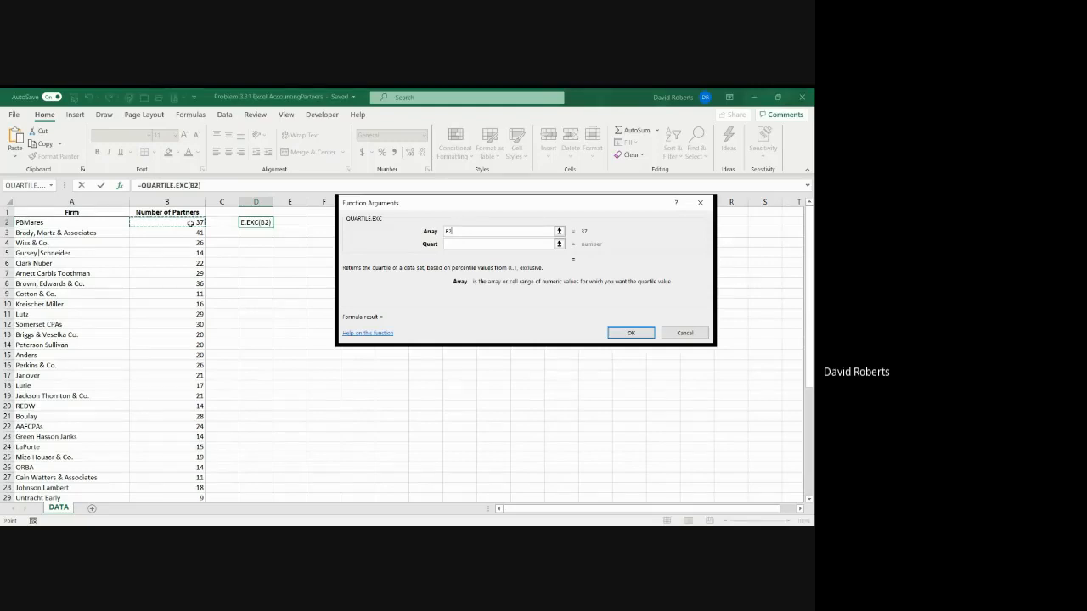
key("ctrl+shift+Down")
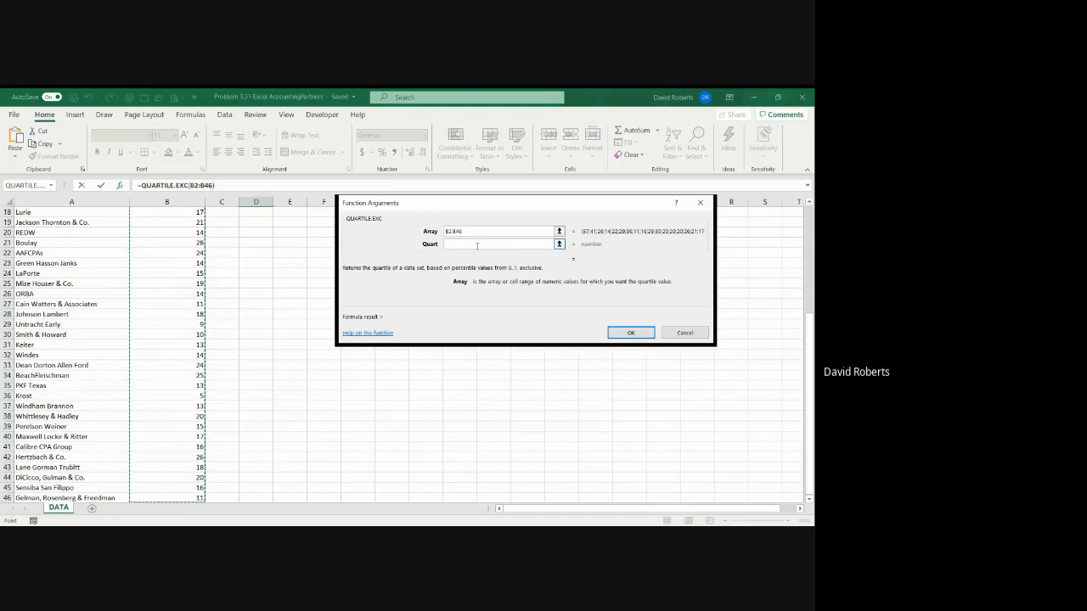
left_click(476, 245)
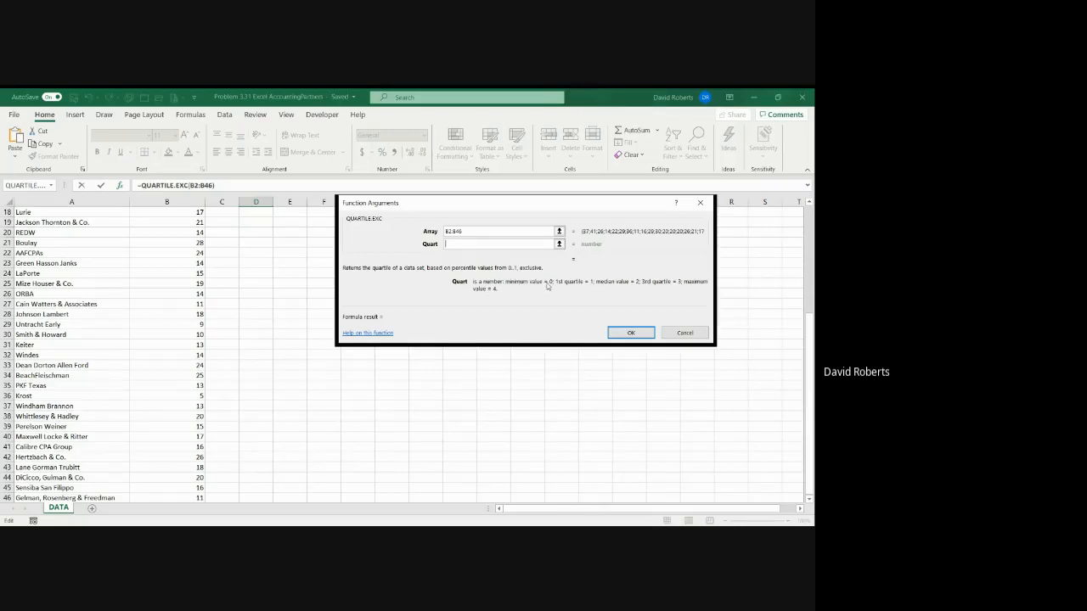
type("1")
key("Return")
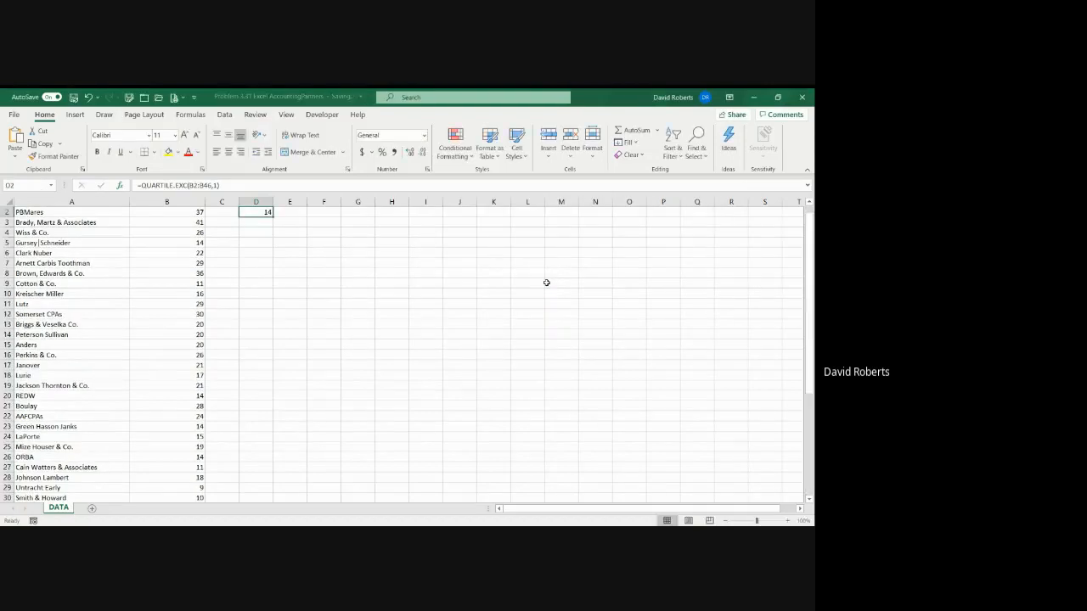
Label the first-quartile result by entering Q1 in cell E2.
left_click(291, 222)
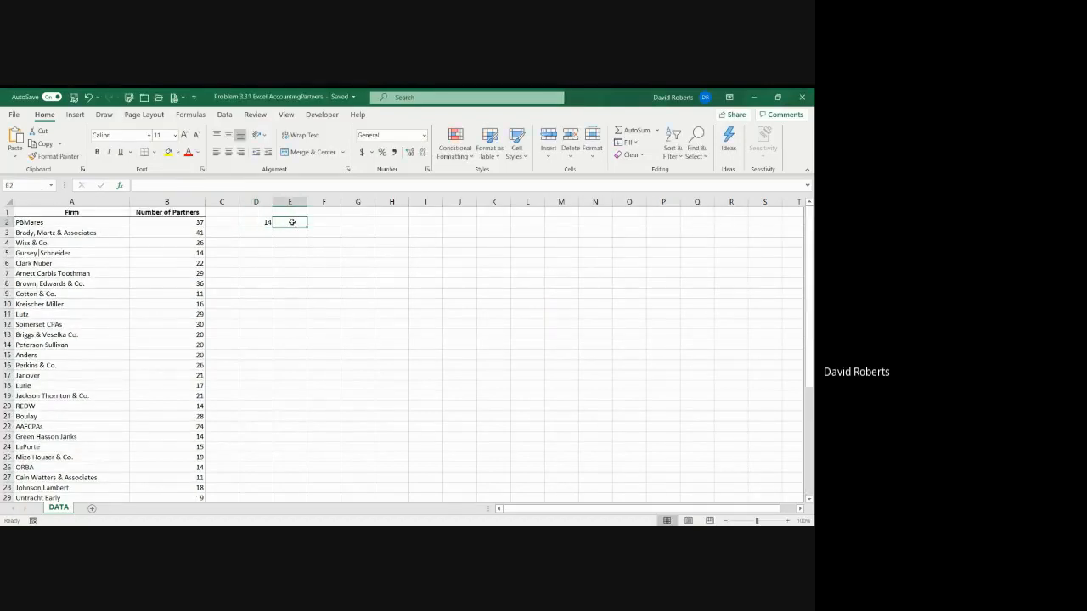
type("Q1")
key("Return")
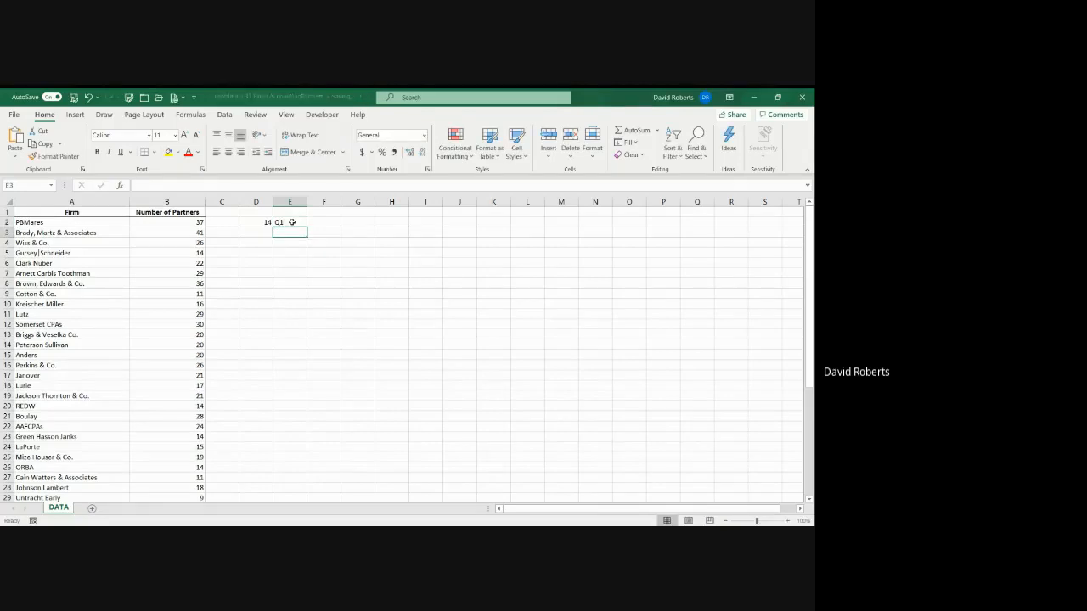
key("Left")
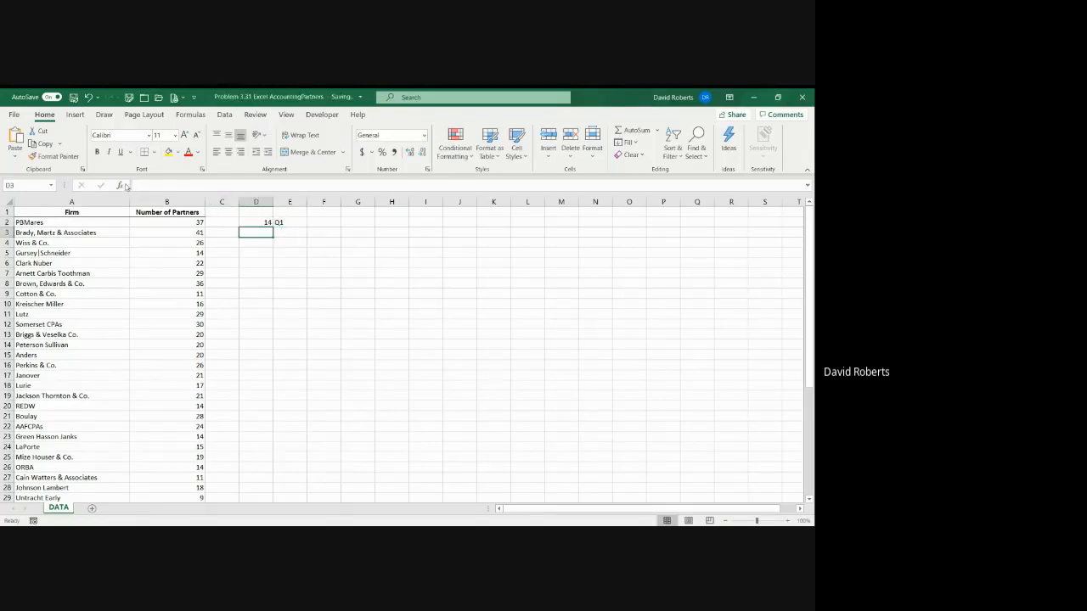
left_click(260, 222)
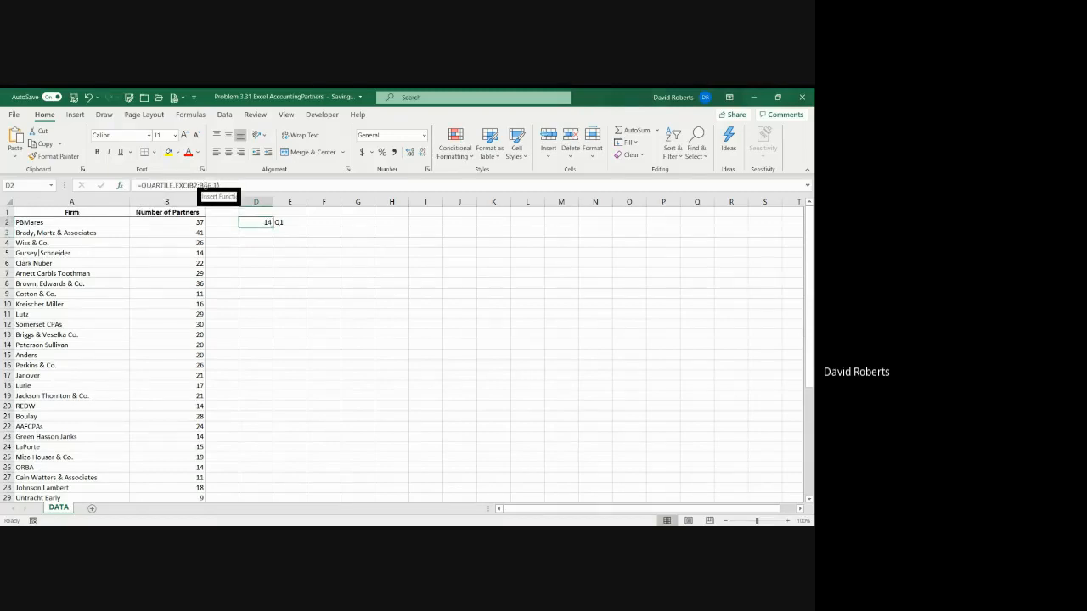
left_click(205, 185)
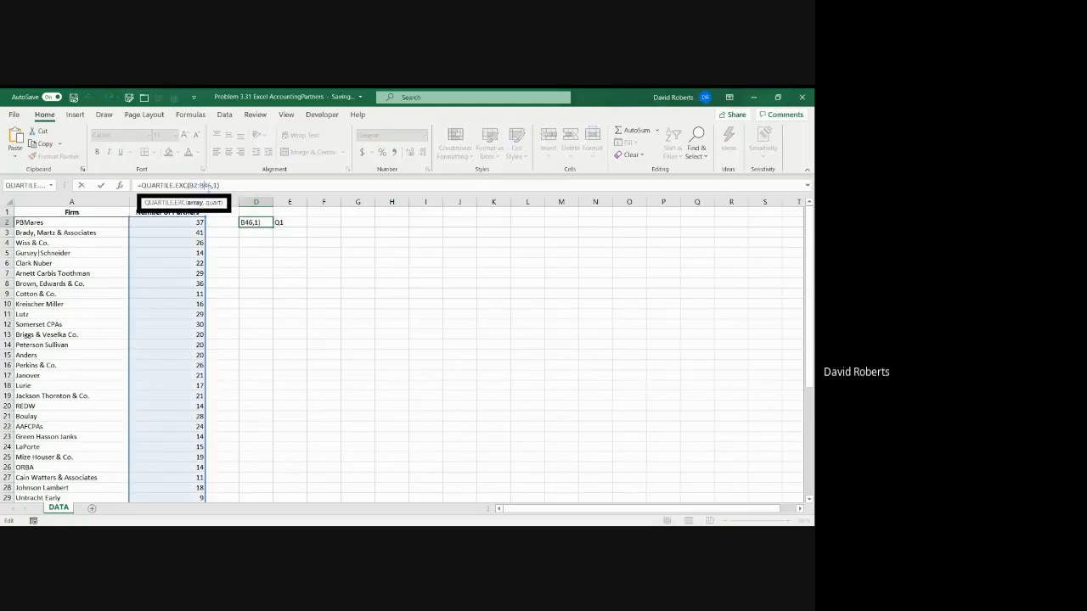
key("F4")
key("Left")
key("Left")
key("Left")
key("Left")
key("Left")
key("Left")
key("F4")
double_click(264, 222)
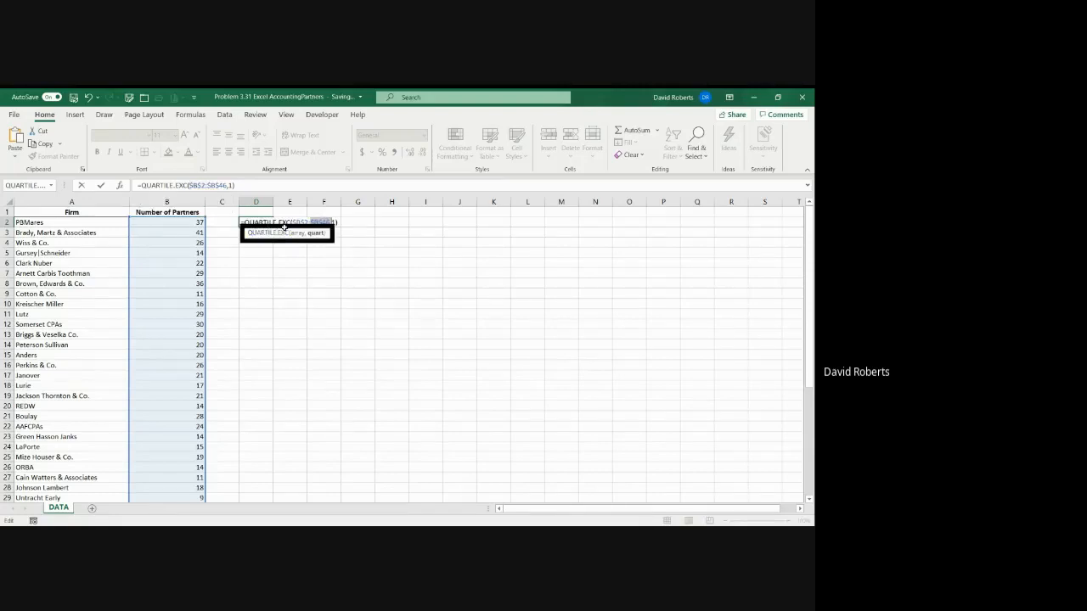
left_click(348, 276)
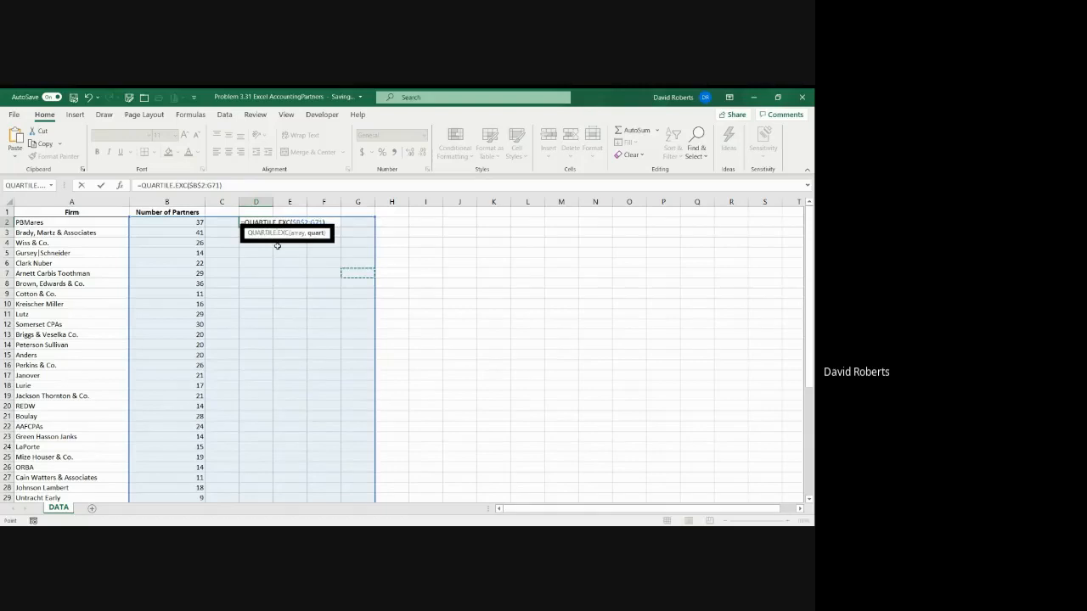
key("Escape")
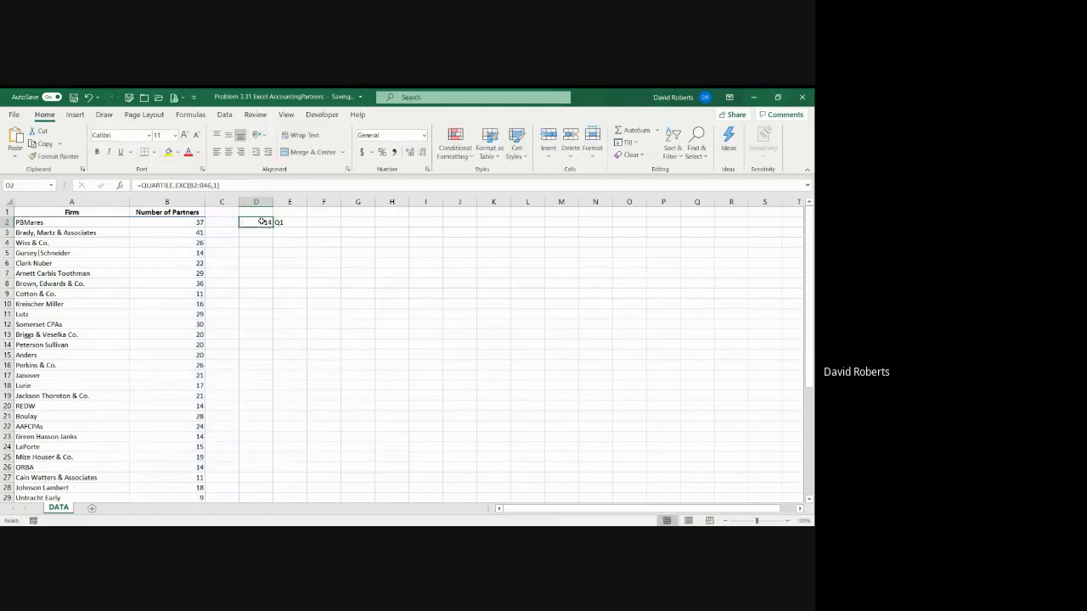
Make the range in D2's quartile formula absolute, as $B$2:$B$46.
left_click(205, 185)
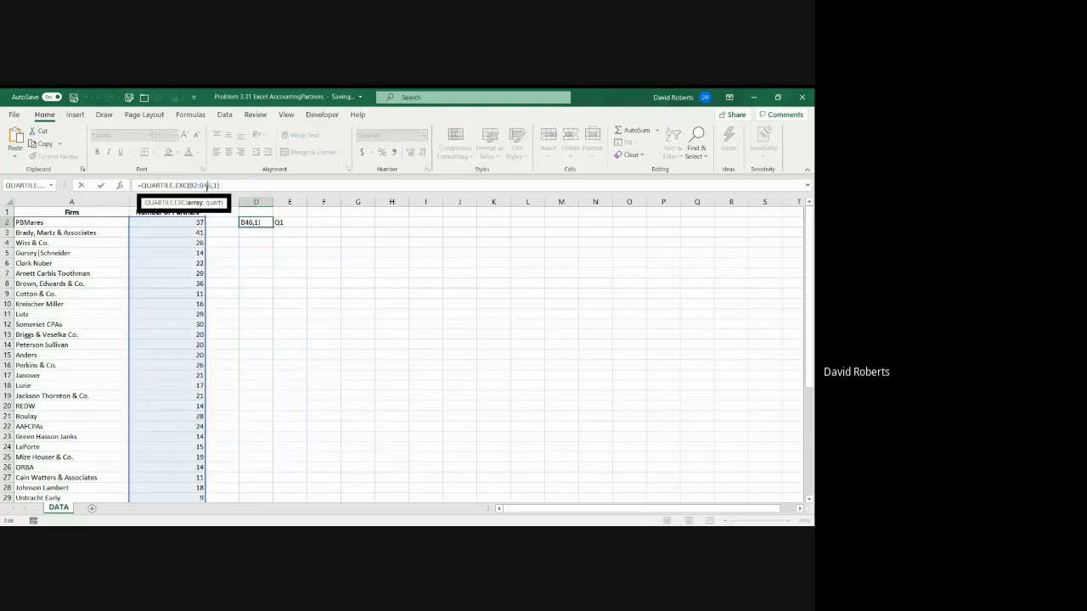
key("F4")
key("Return")
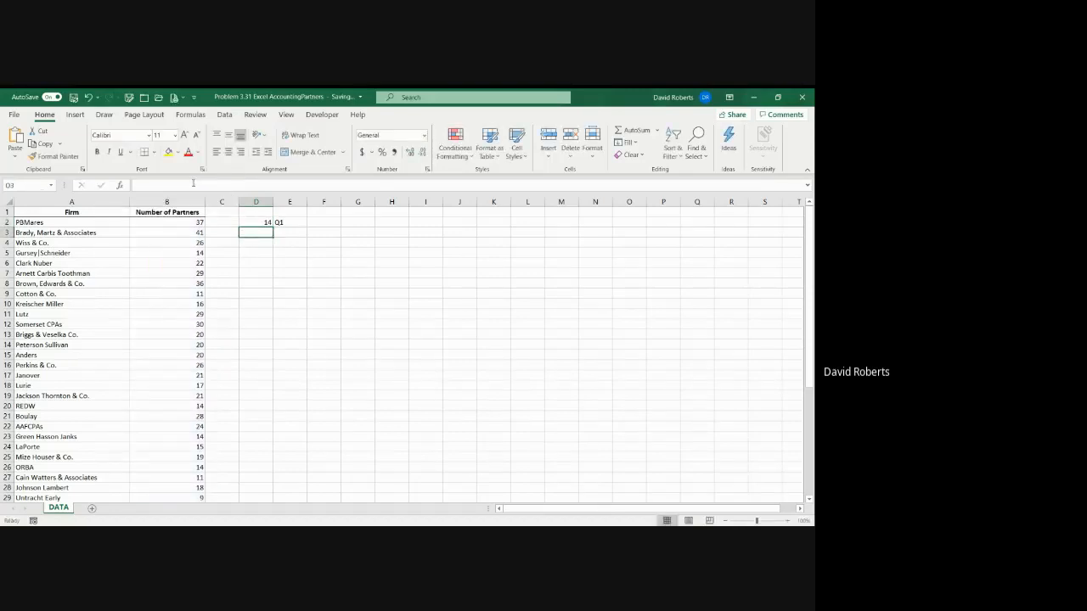
Copy the quartile formula from D2 down to D3 and change the copy's quartile argument to 3.
left_click(268, 222)
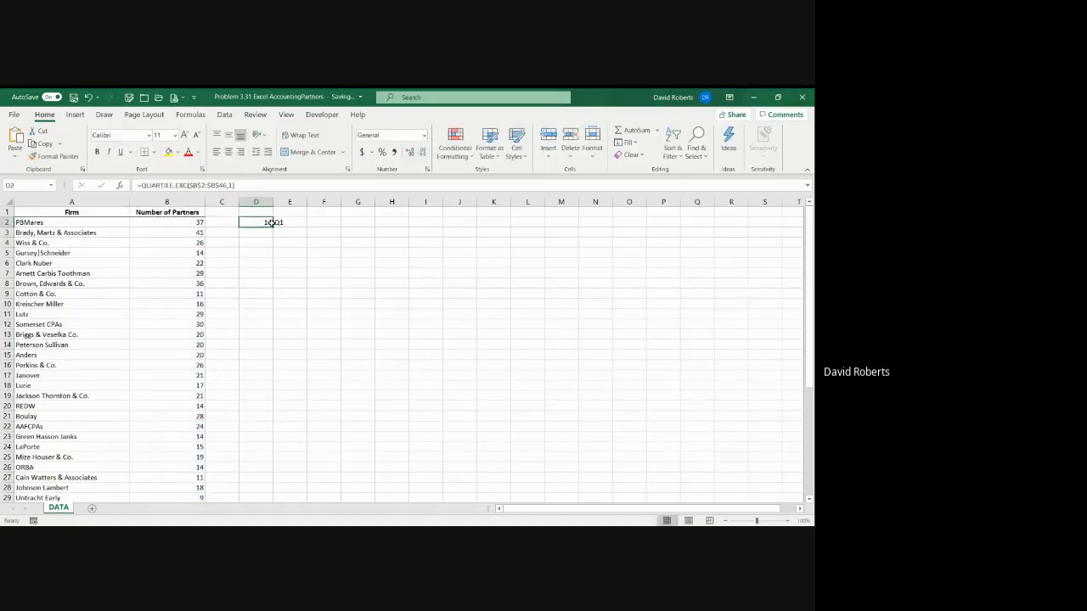
left_click_drag(272, 226, 274, 235)
left_click(267, 232)
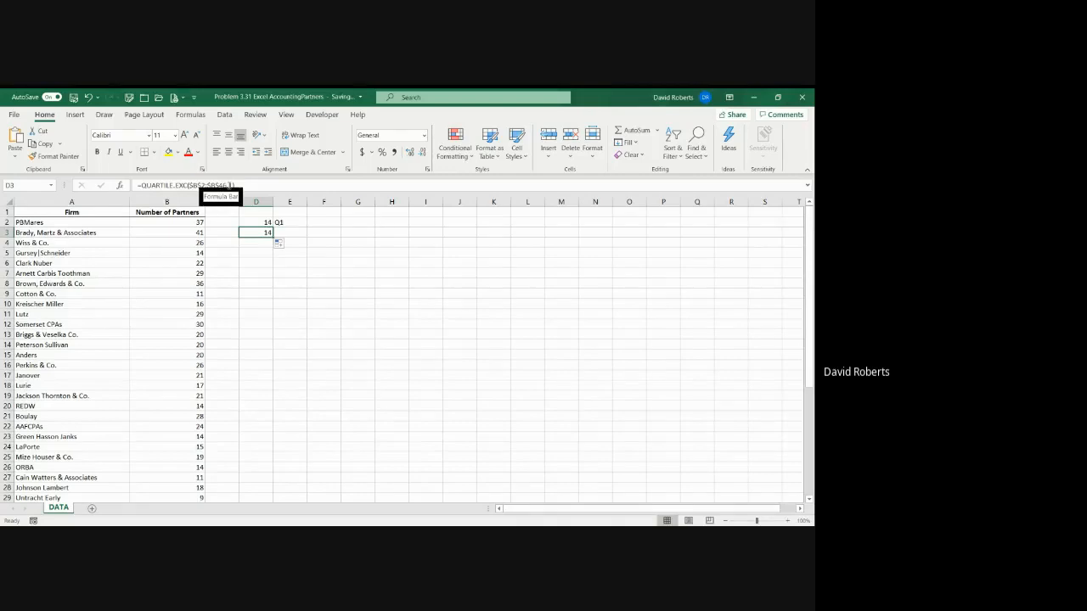
left_click(228, 185)
key("BackSpace")
type("2")
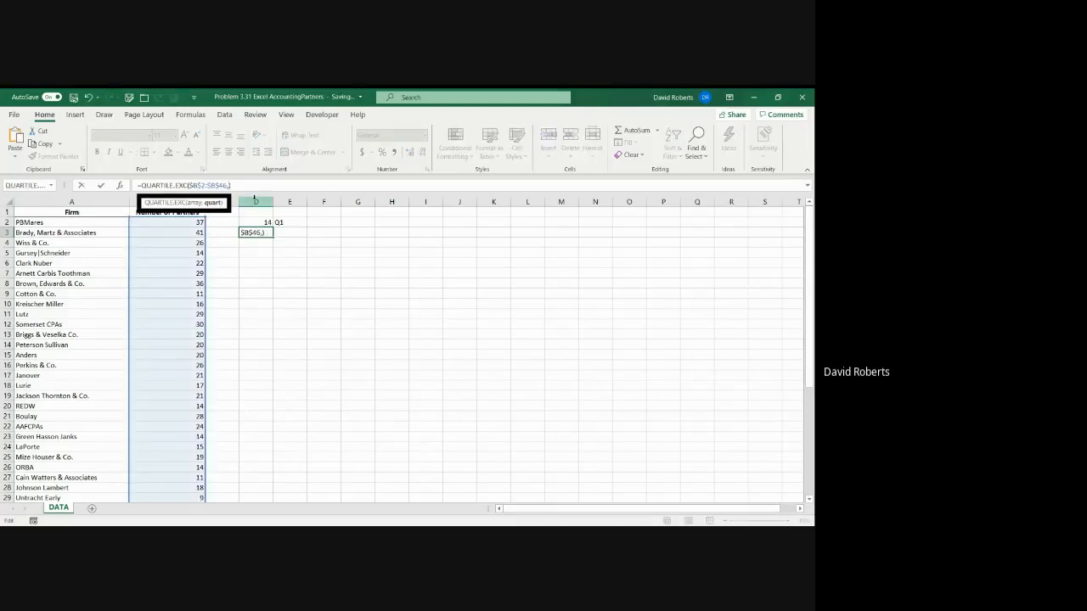
key("Return")
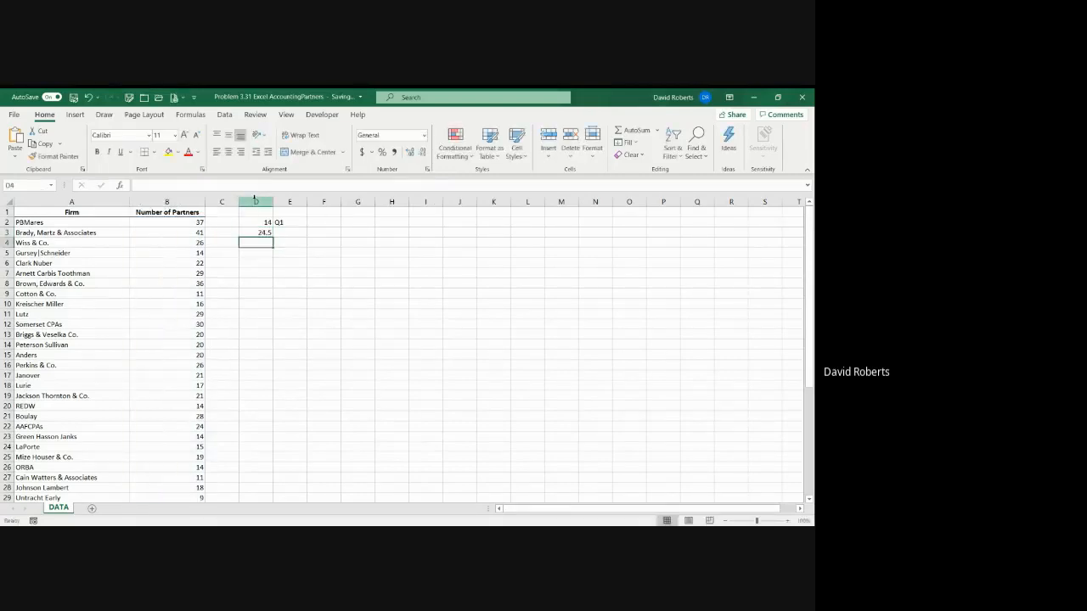
Label the third-quartile result by entering Q3 in cell E3.
left_click(294, 231)
double_click(297, 231)
type("Q3")
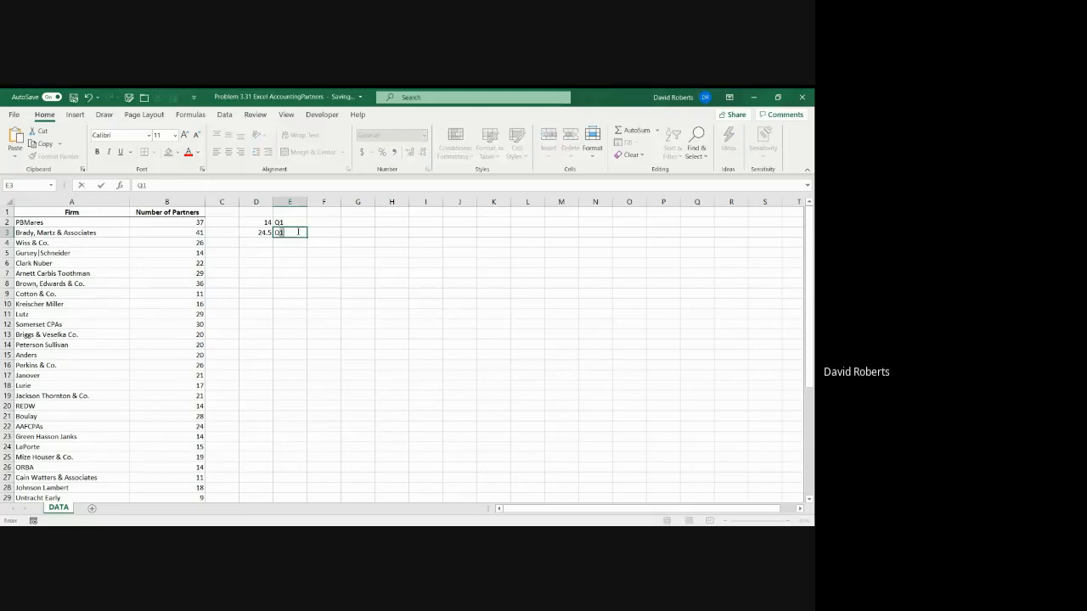
key("Return")
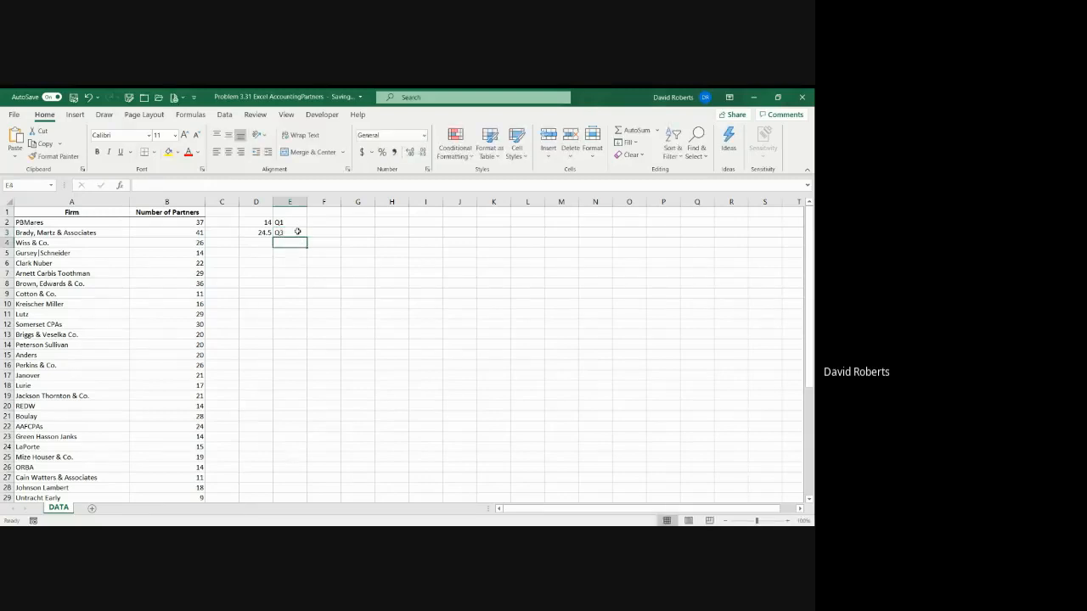
Copy the quartile formula from D3 down to D4 and change the copy's quartile argument to 2.
key("Left")
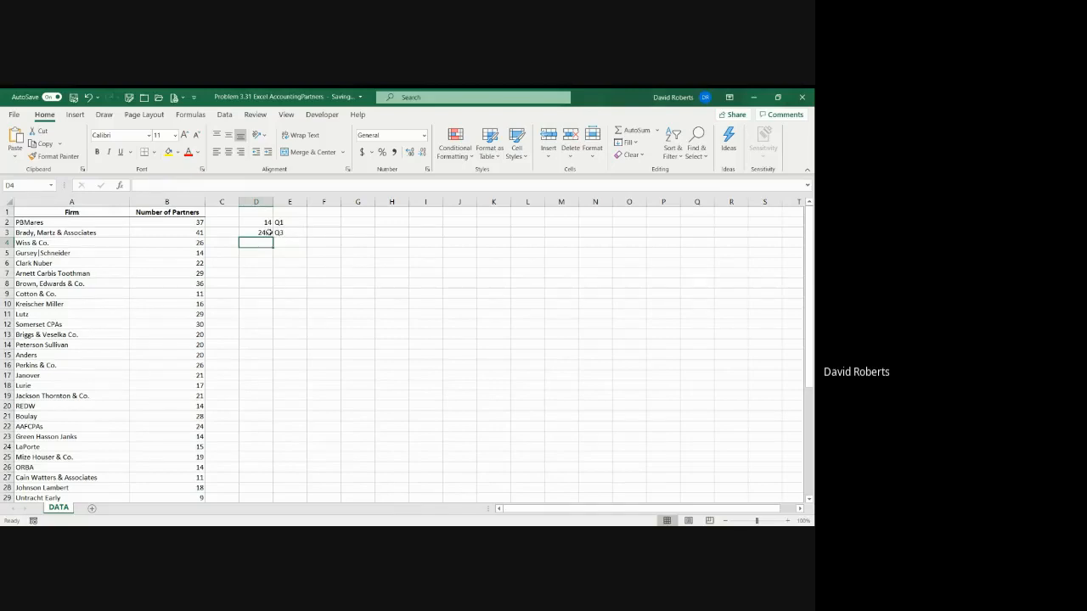
left_click(268, 232)
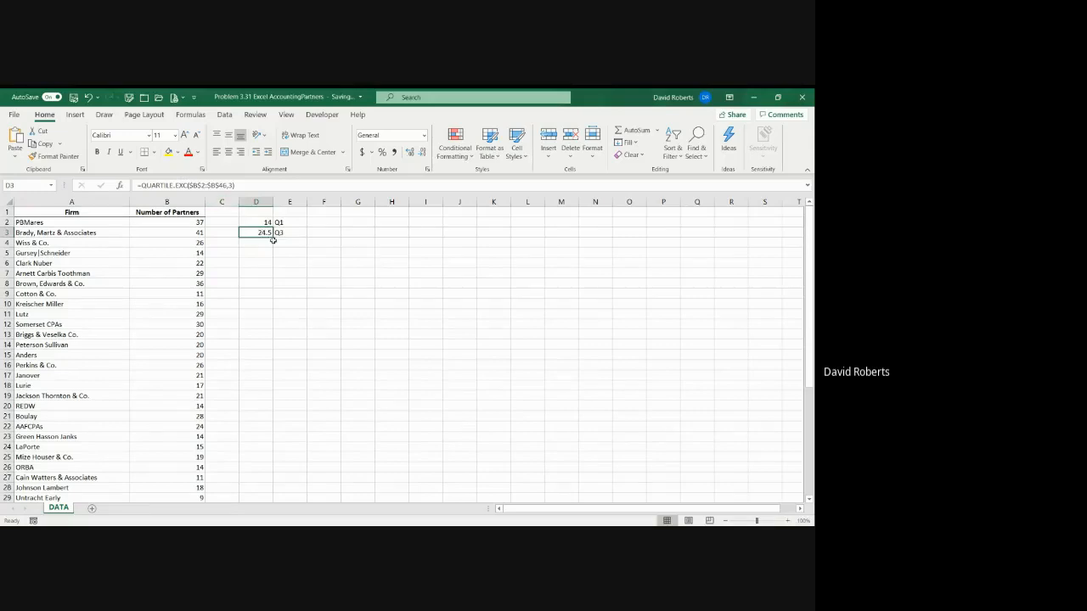
left_click_drag(273, 237, 273, 246)
left_click(270, 245)
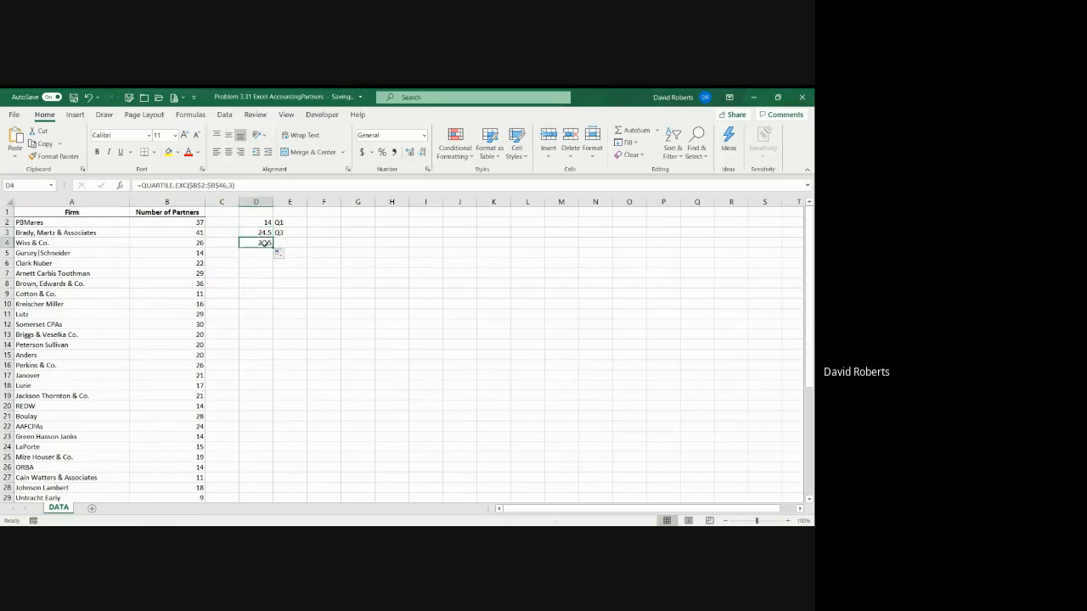
left_click(236, 187)
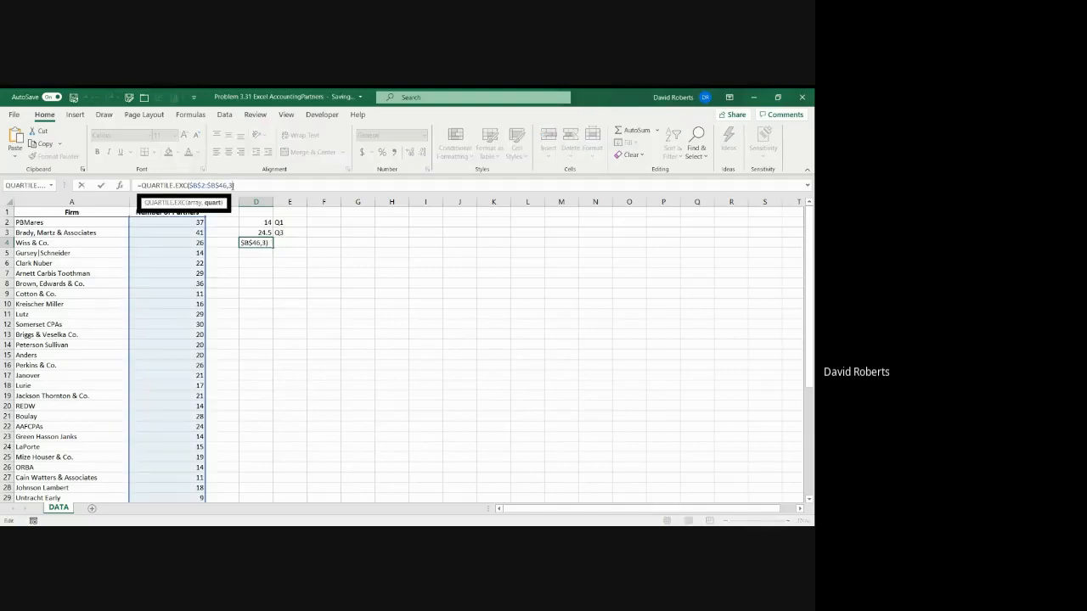
key("BackSpace")
type("2")
key("Return")
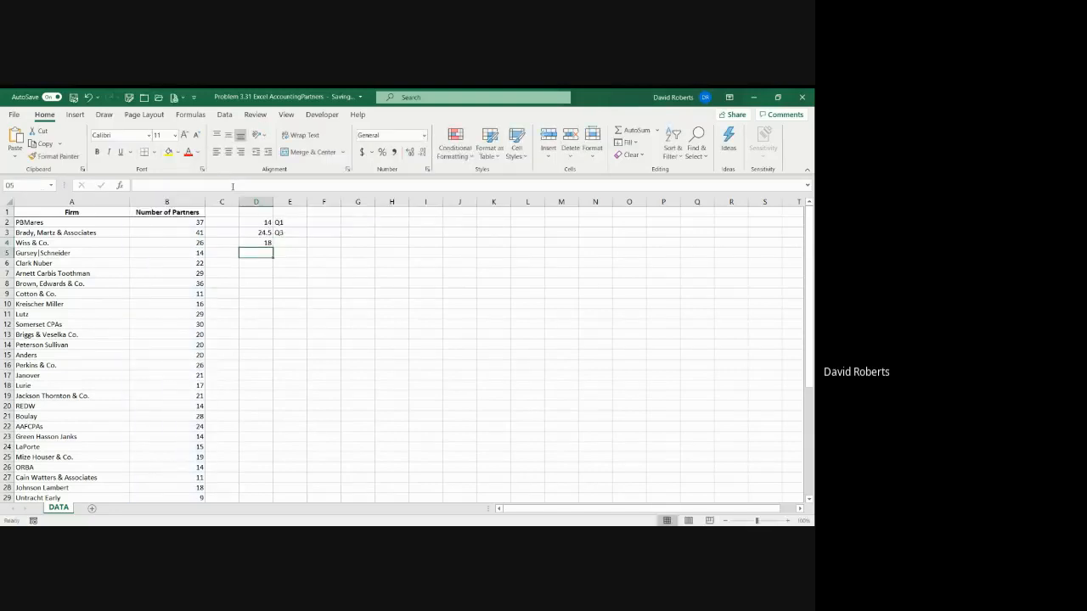
Label the second-quartile result by entering "Q2 = median" in cell E4.
left_click(285, 244)
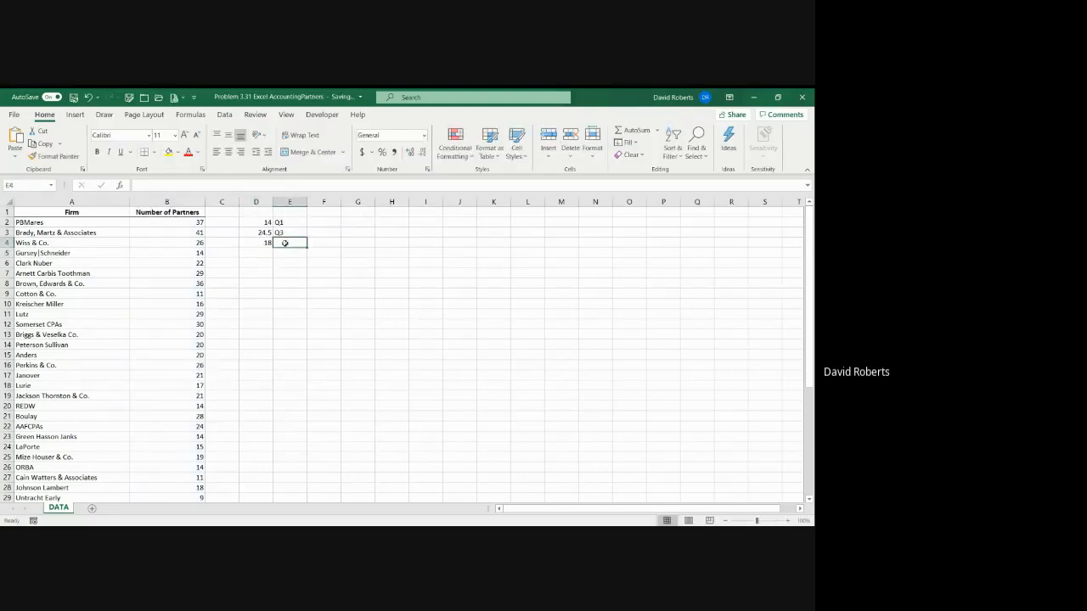
type("Q2")
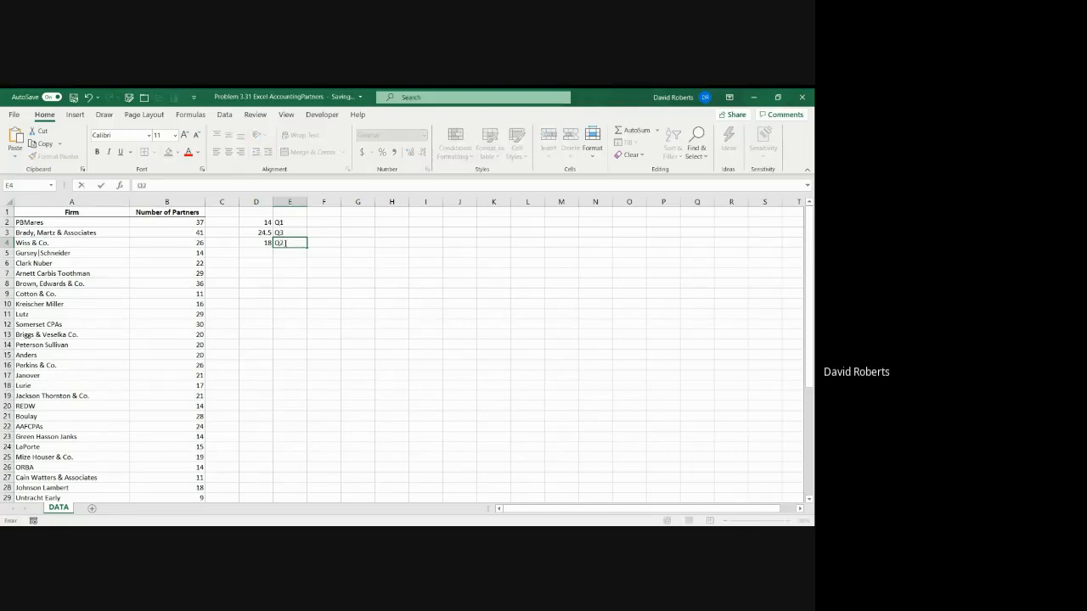
type(" = median")
key("Return")
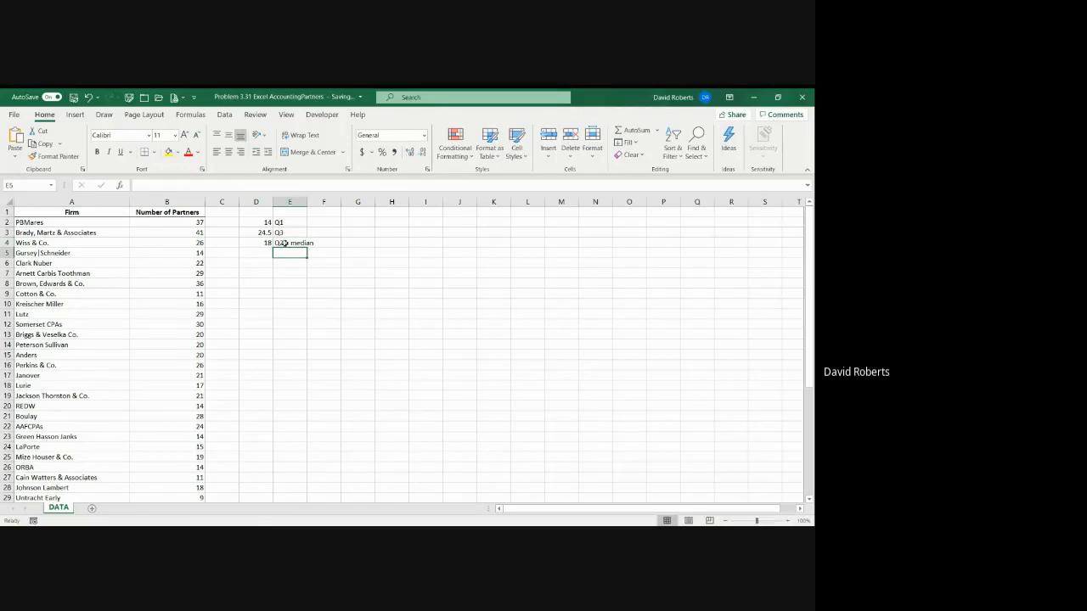
Copy the quartile formula from D4 down to D5 and D6, and change D5's quartile argument to 0.
left_click(268, 244)
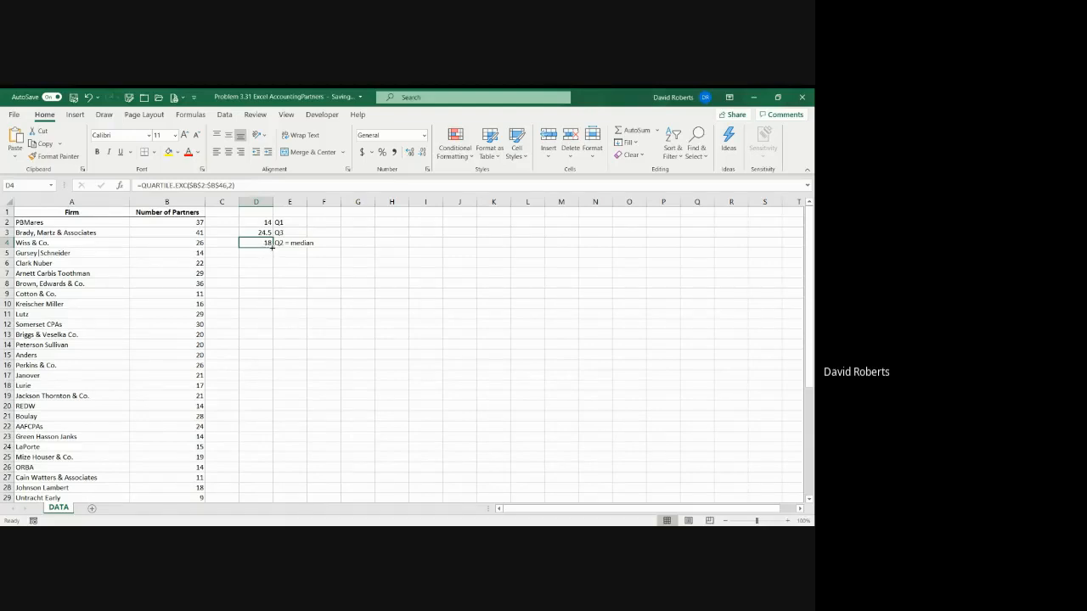
left_click_drag(272, 247, 270, 269)
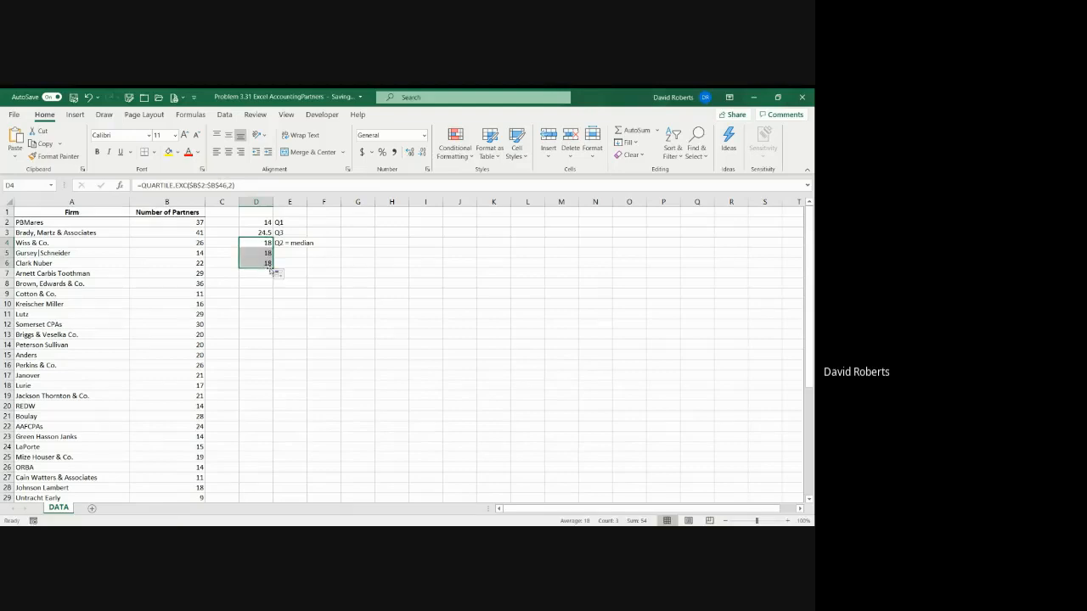
left_click(265, 252)
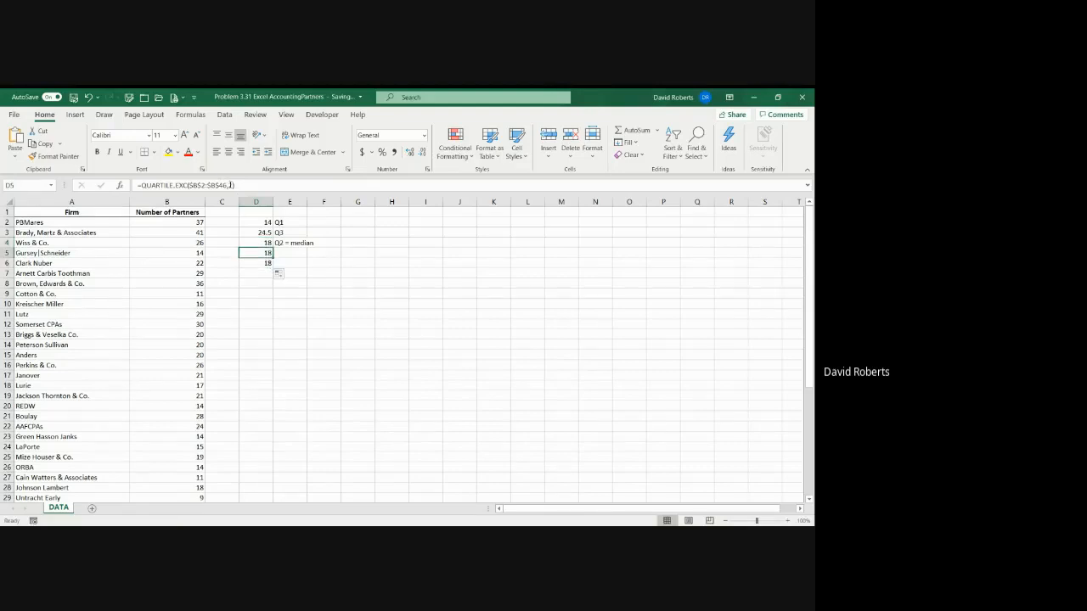
left_click(230, 185)
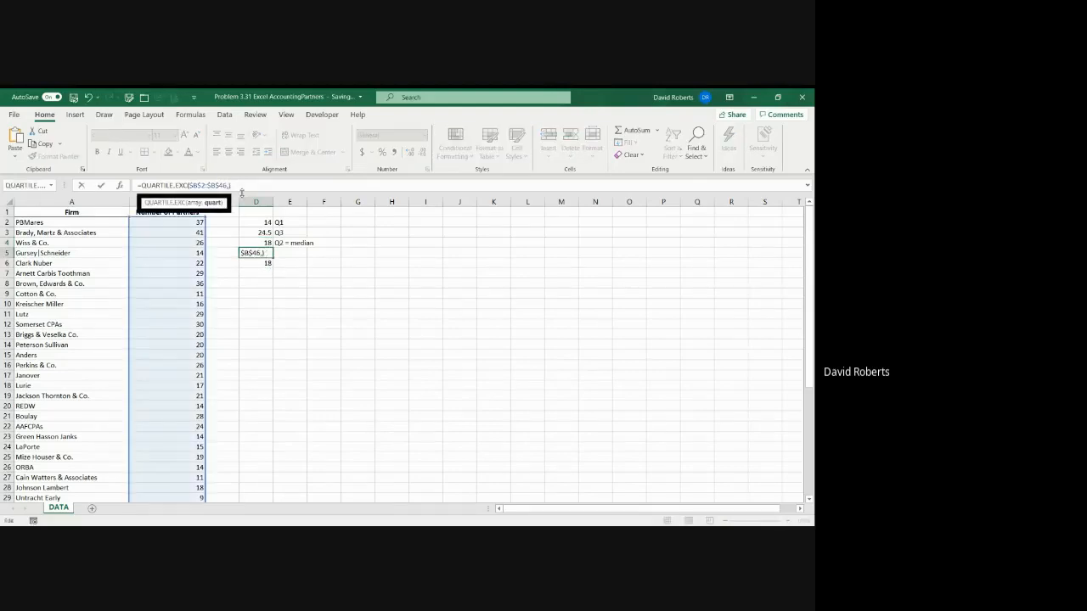
key("Return")
key("Up")
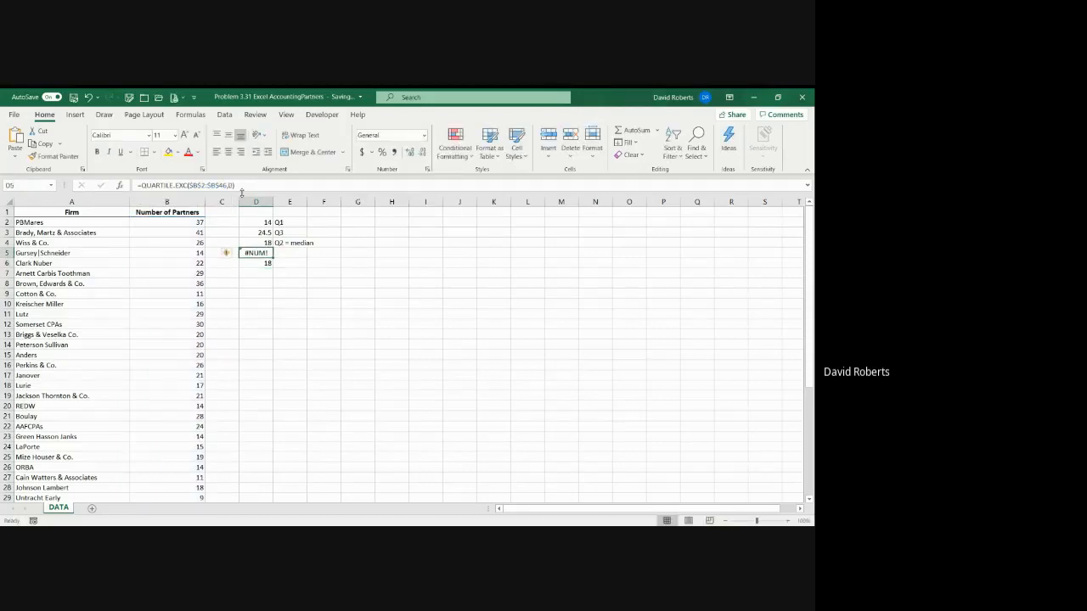
Examine the description of the Quart argument for D5's QUARTILE.EXC function, leaving the arguments as they are.
left_click(234, 185)
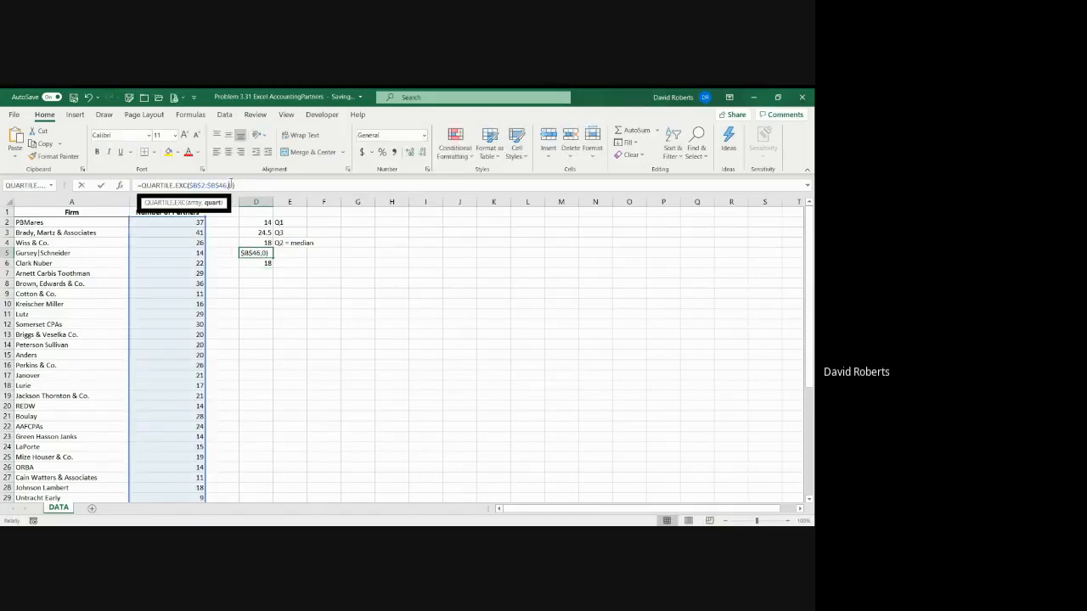
left_click(121, 185)
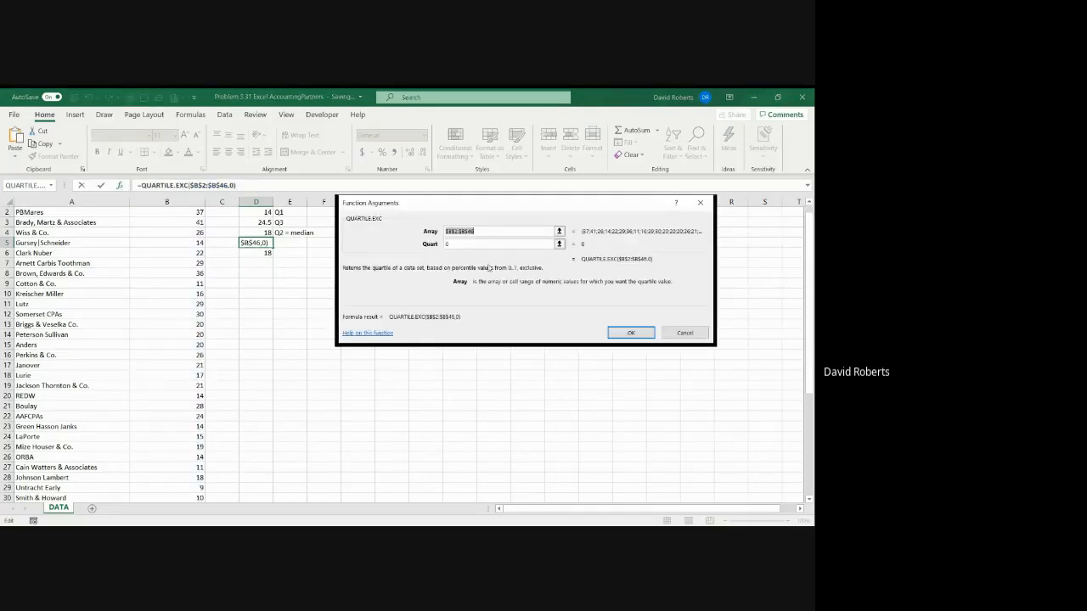
left_click(509, 246)
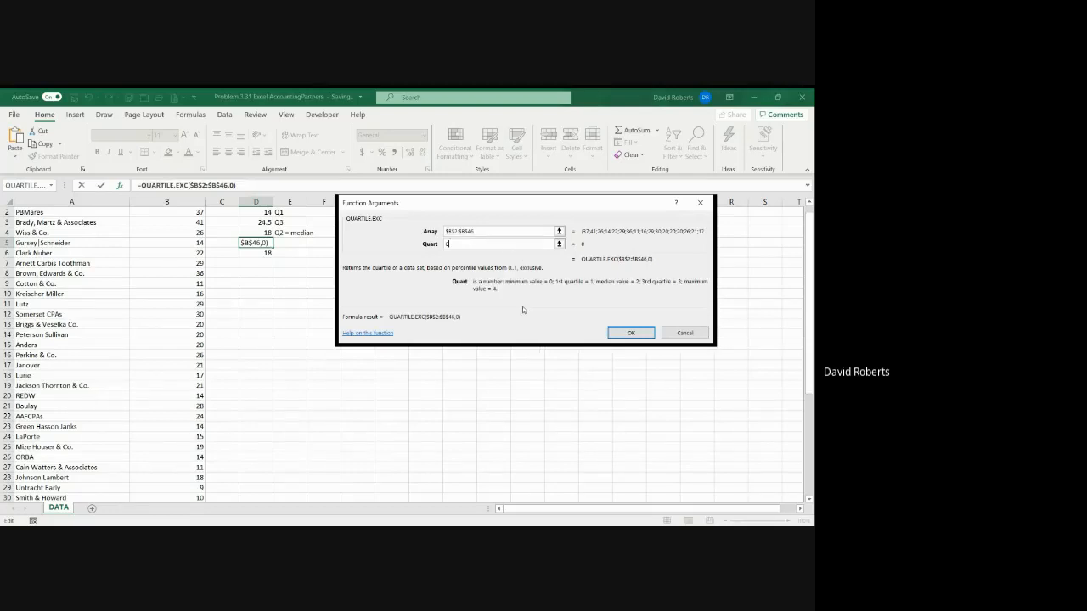
left_click(677, 333)
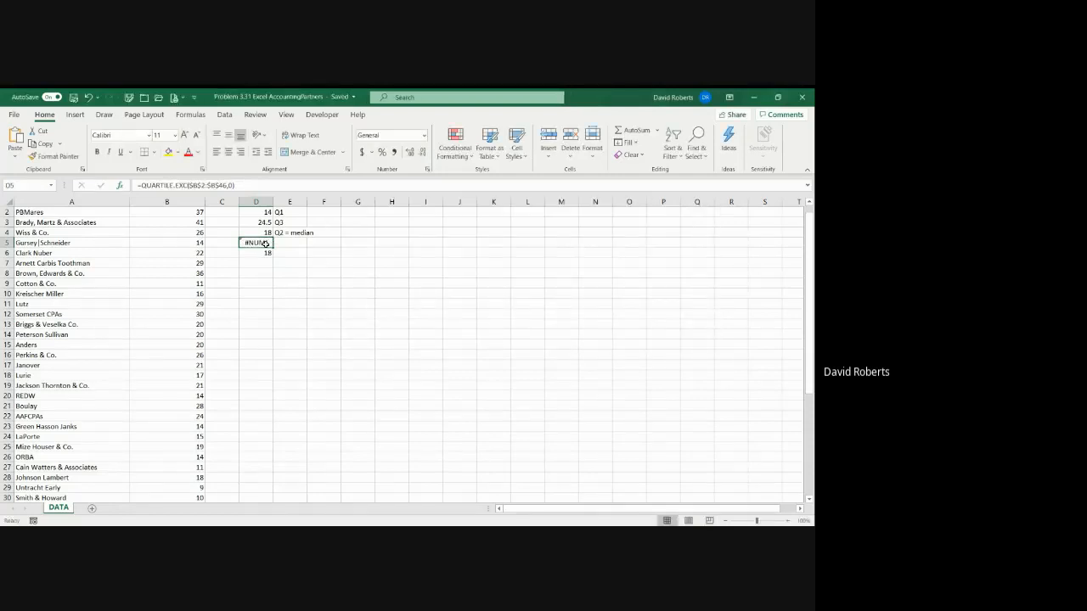
Clear the copied quartile formulas from cells D5 and D6.
key("Delete")
key("Down")
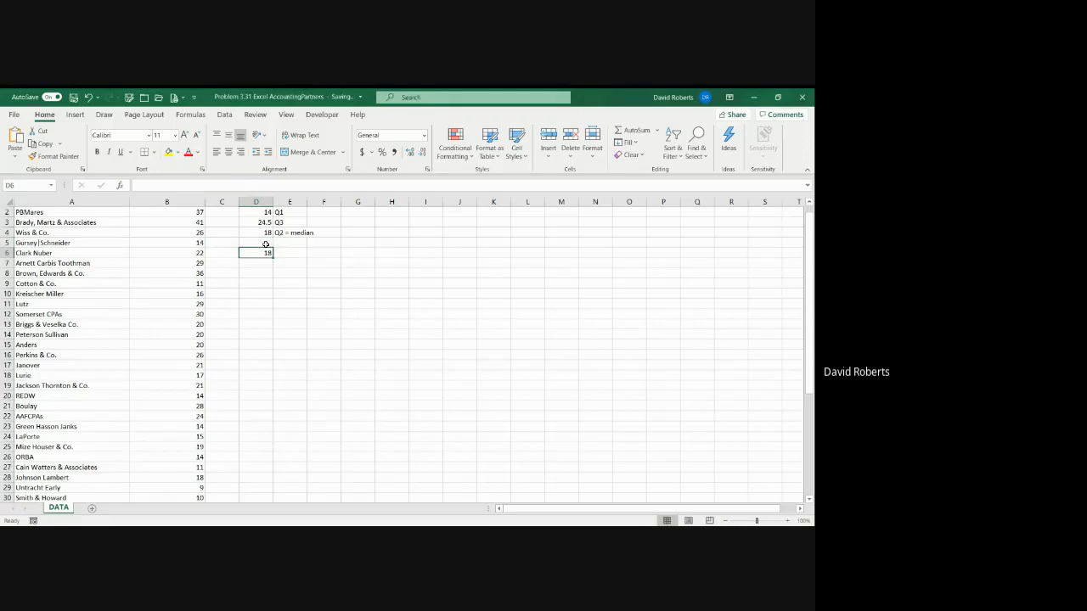
key("Delete")
Start a formula in cell D5 and insert the MIN function from the statistical function list.
left_click(266, 244)
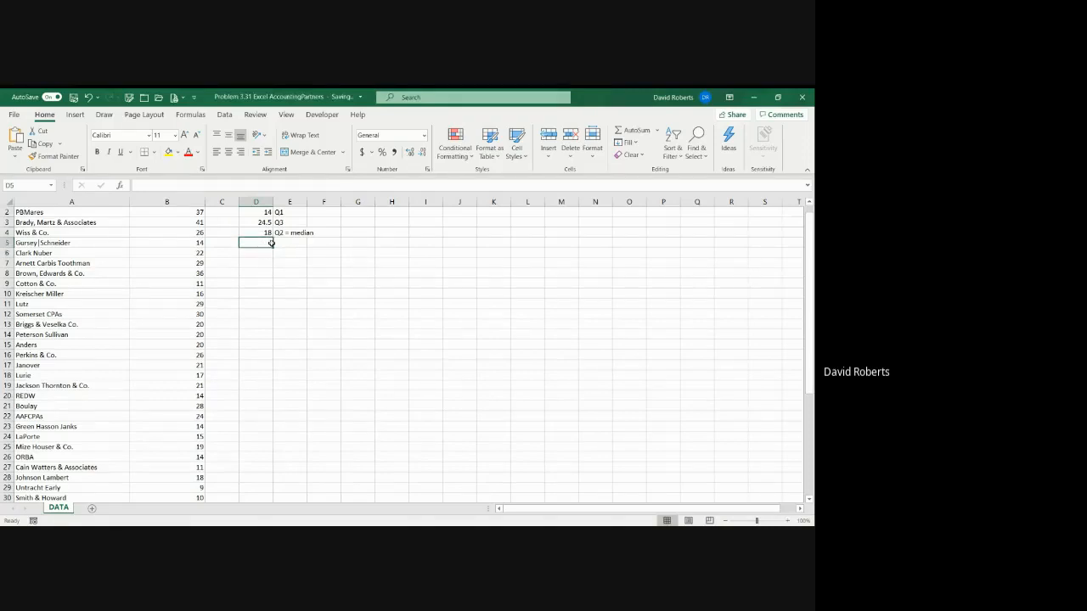
type("=mion")
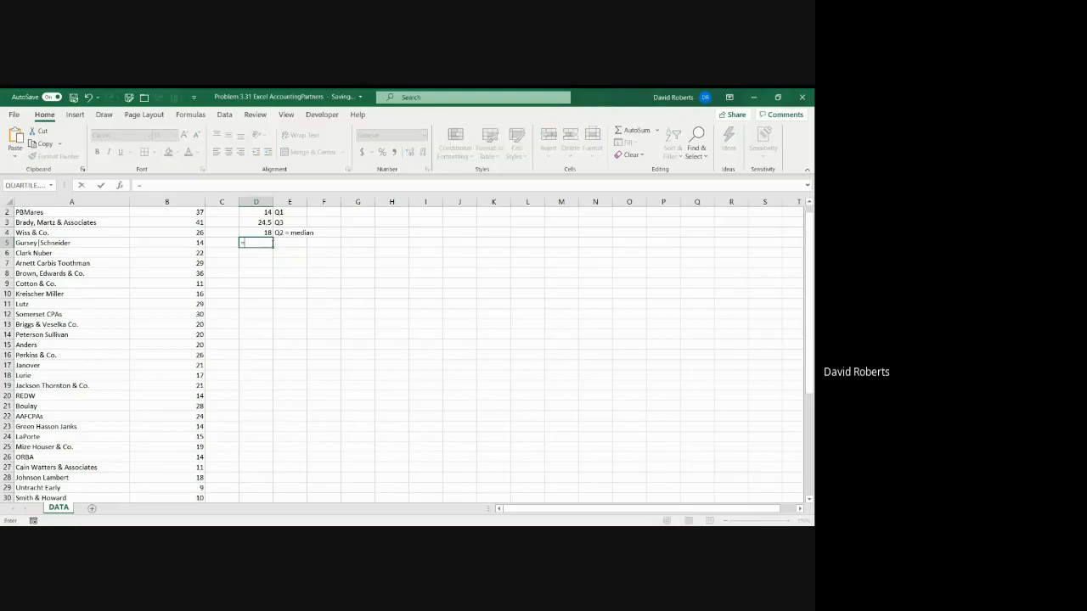
key("BackSpace")
key("BackSpace")
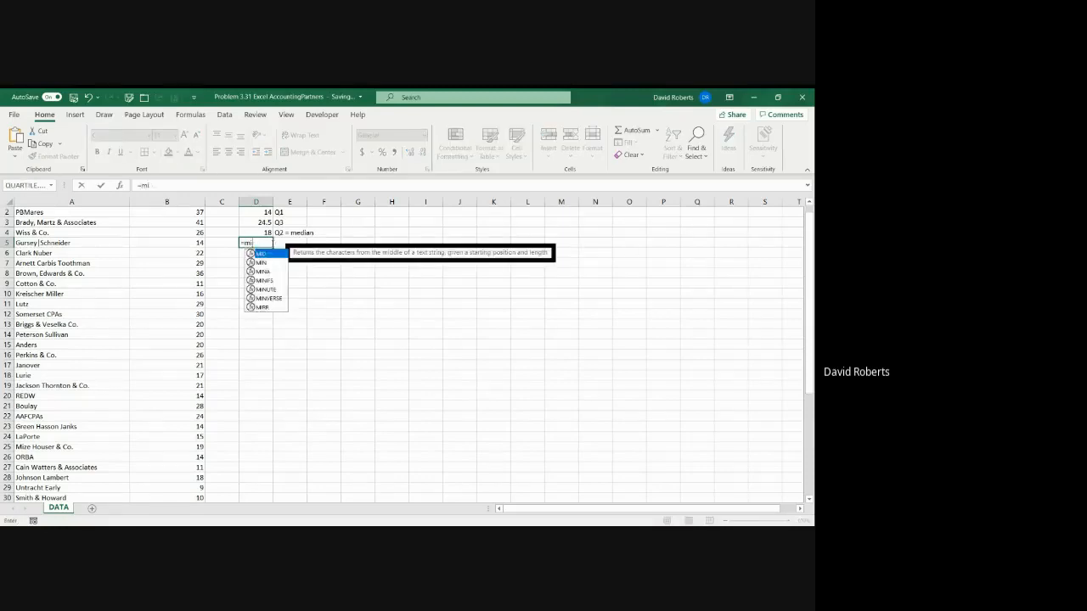
type("n")
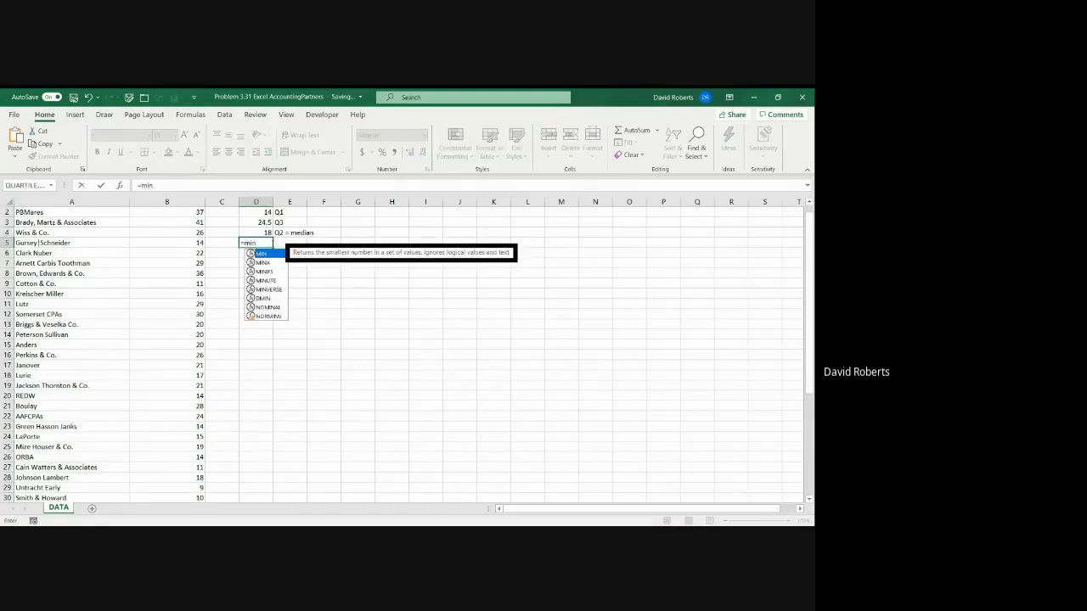
left_click(119, 185)
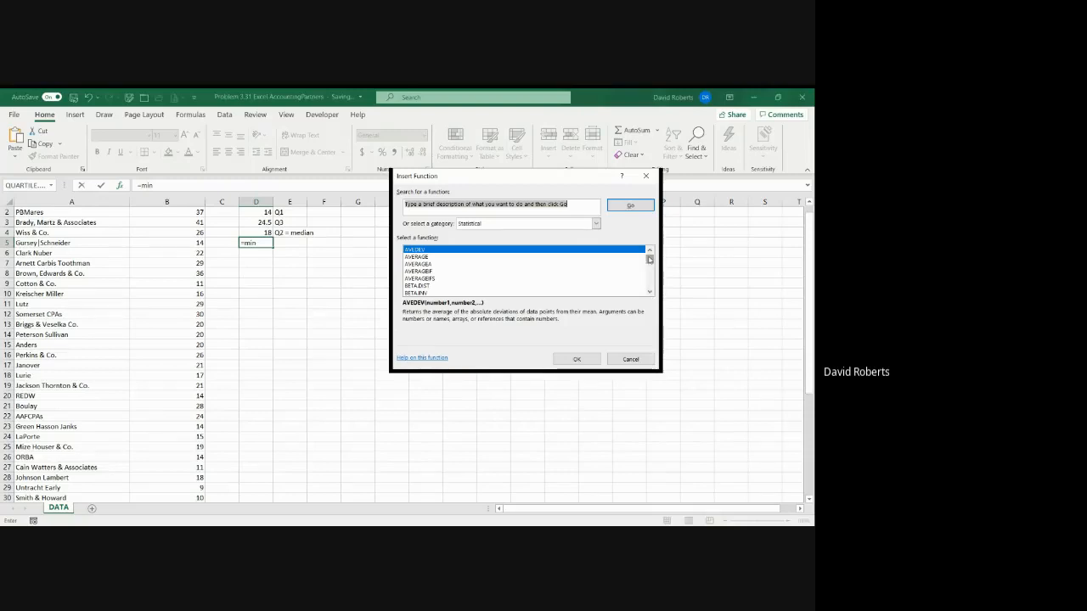
left_click_drag(650, 258, 648, 292)
left_click(649, 292)
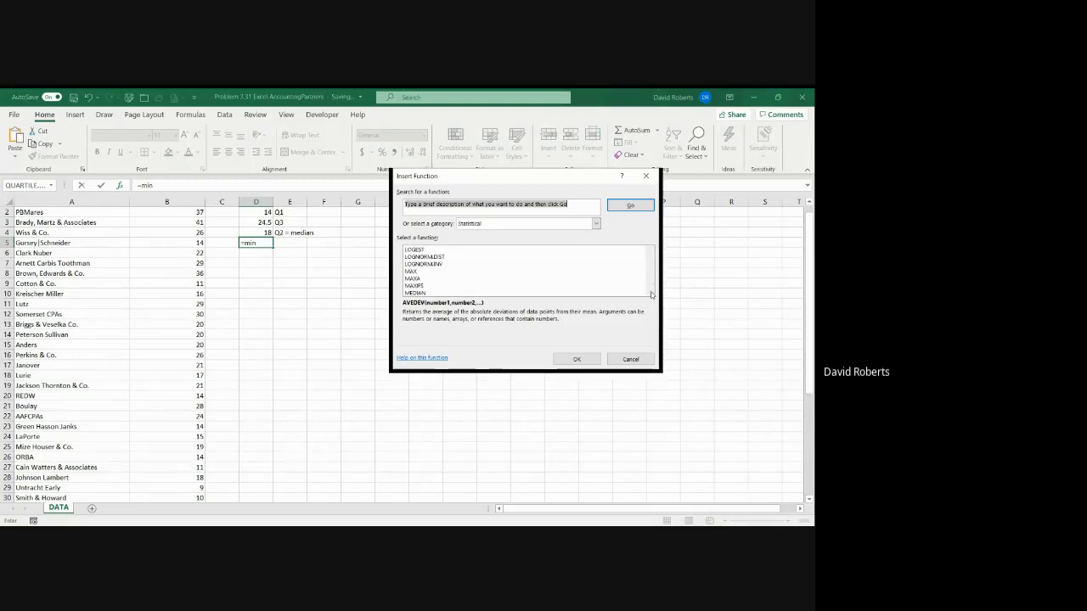
left_click(650, 292)
left_click(649, 292)
left_click(650, 293)
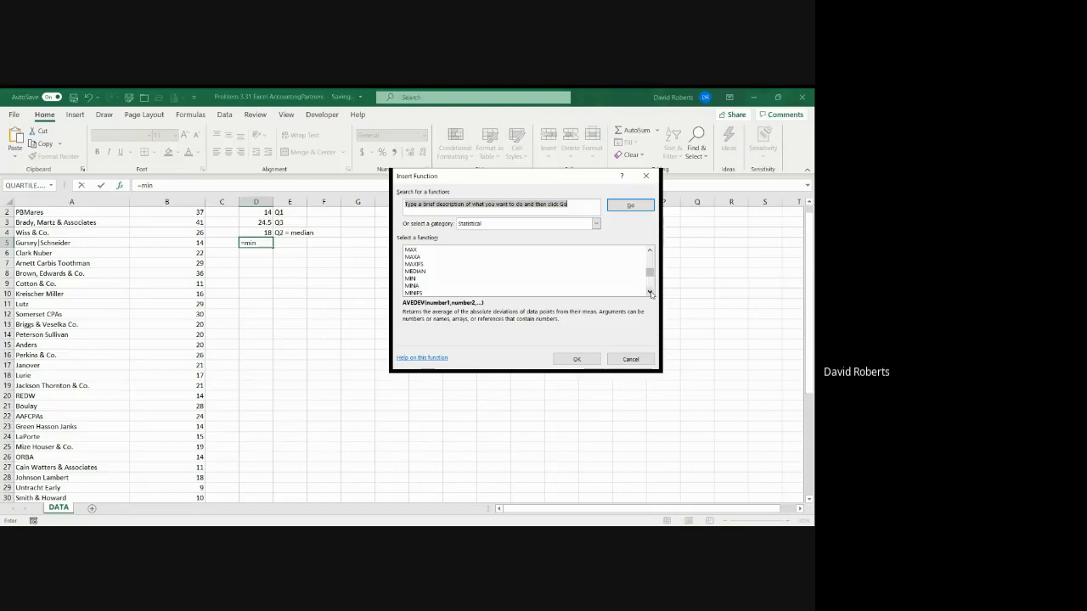
left_click(407, 279)
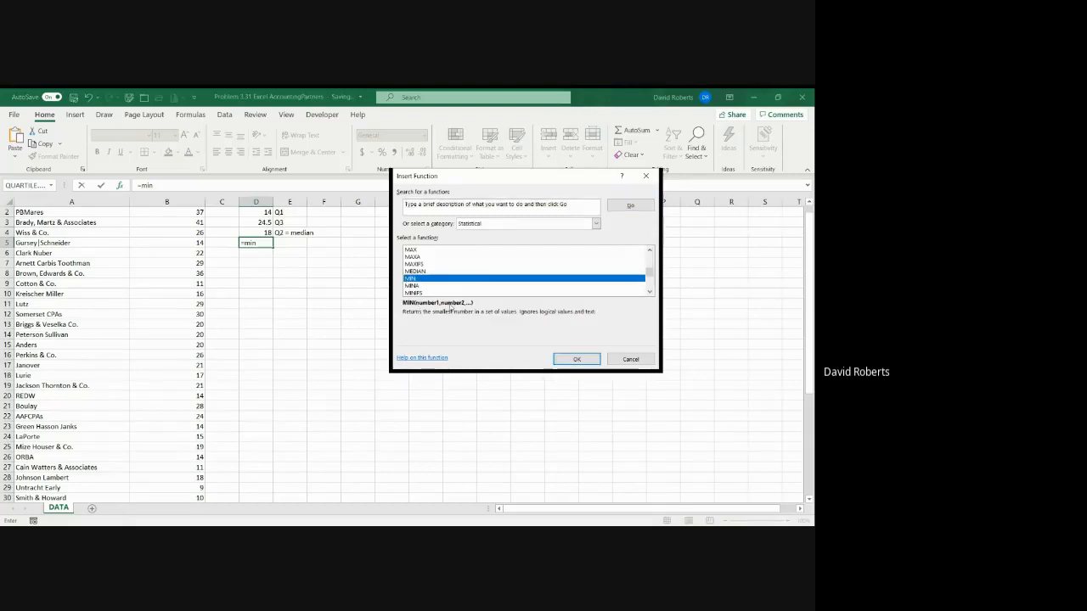
left_click(576, 359)
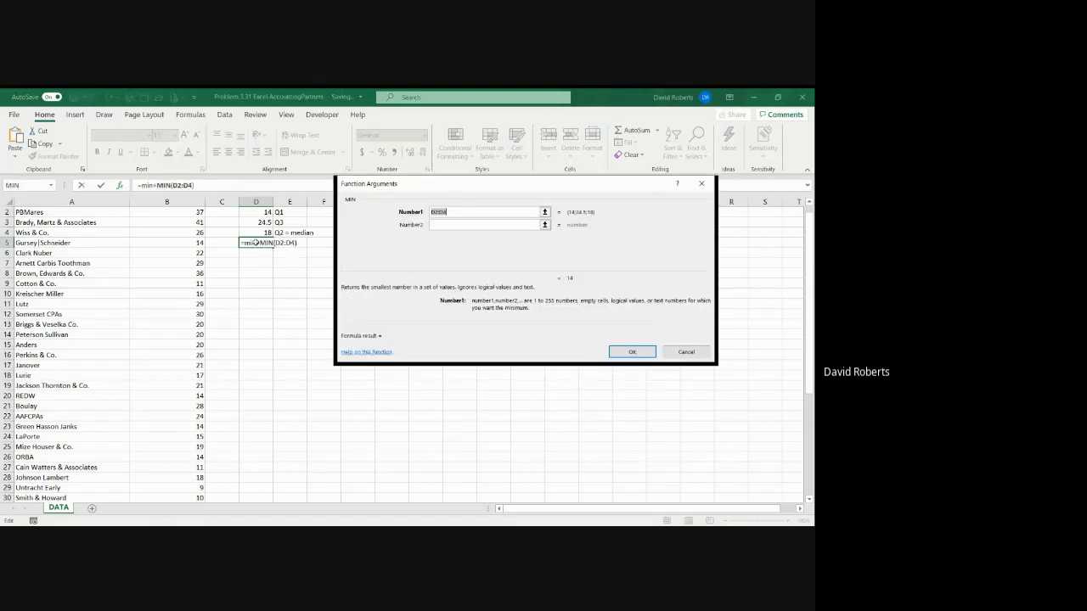
Set MIN's first argument to the partner counts in B2:B46 and enter the formula in D5.
left_click(544, 212)
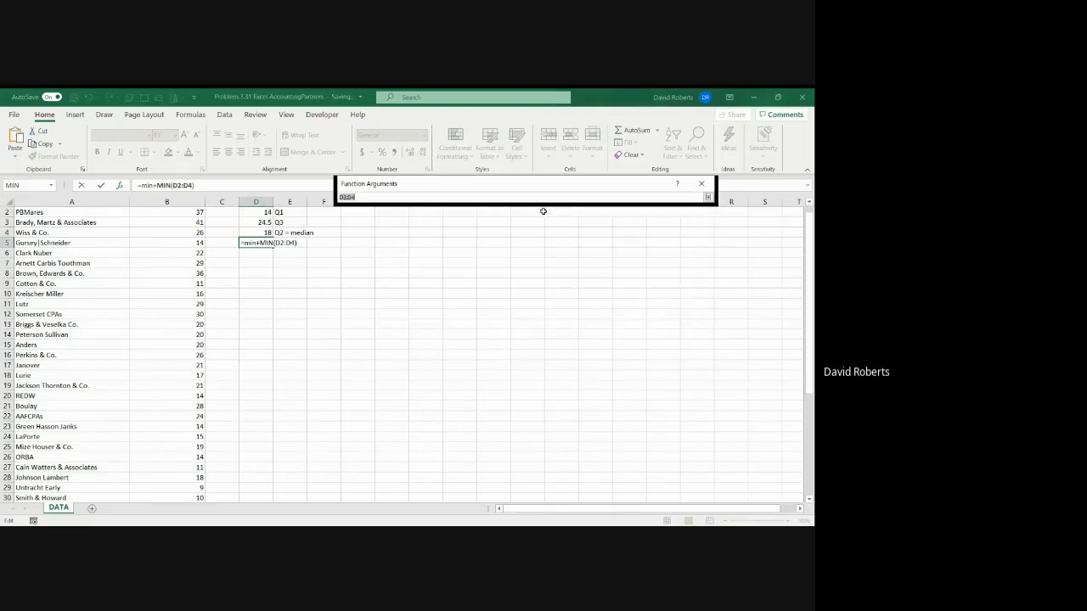
scroll(204, 234, "up", 1)
left_click(196, 222)
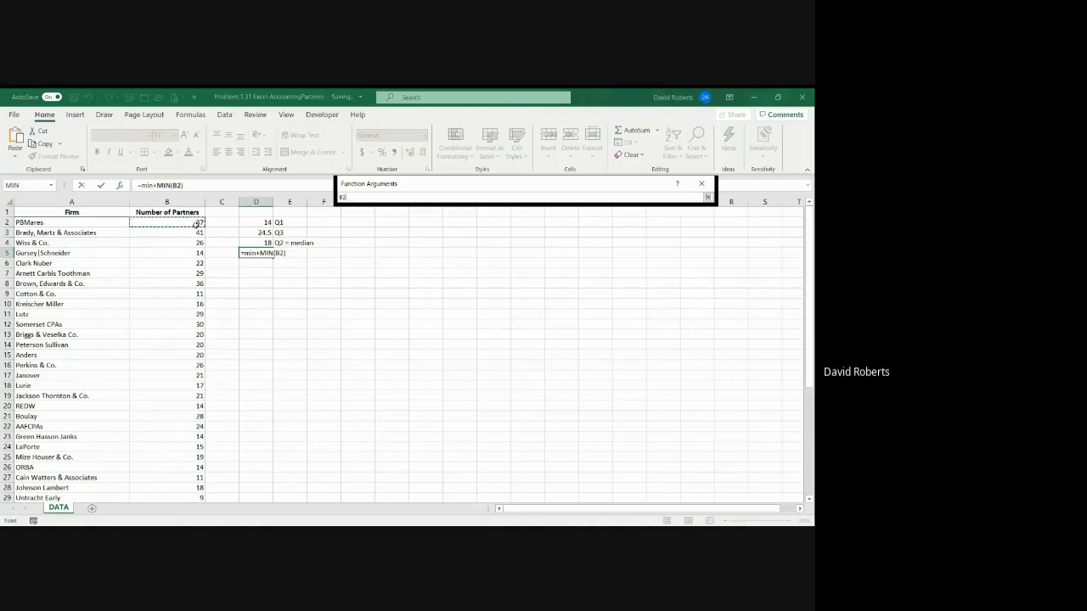
key("ctrl+shift+Down")
left_click(708, 197)
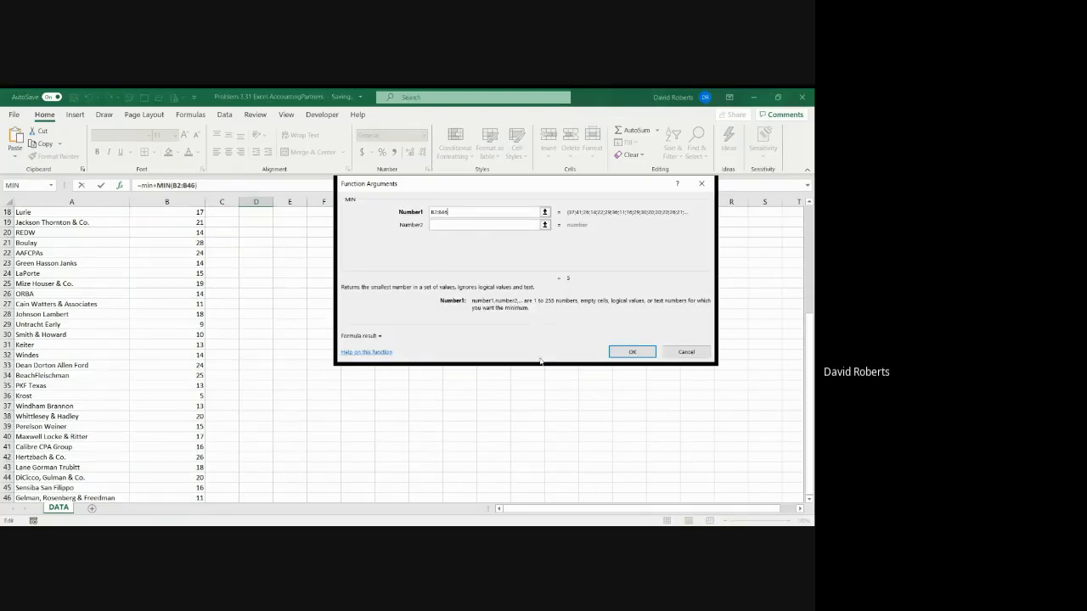
left_click(632, 352)
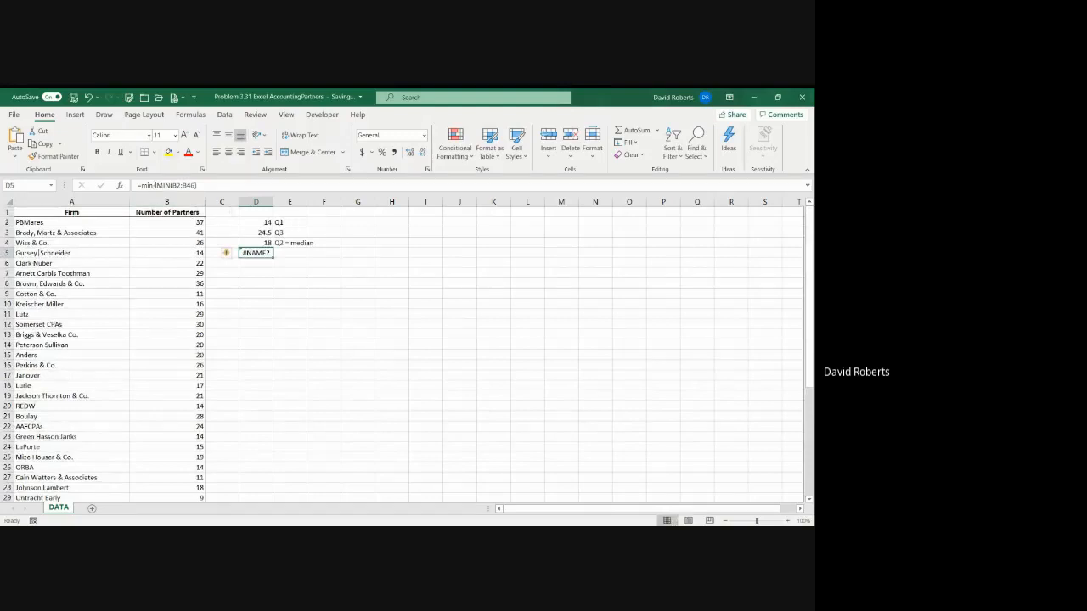
Remove the stray "min+" from D5's formula so that it reads =MIN(B2:B46).
left_click(155, 185)
type("+")
key("BackSpace")
key("BackSpace")
key("BackSpace")
key("BackSpace")
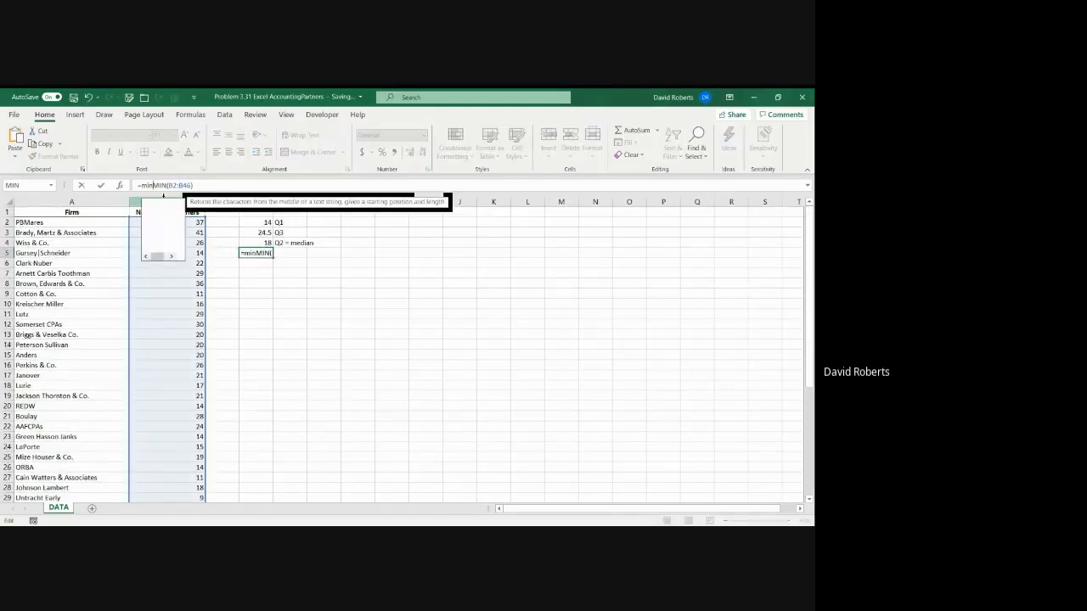
key("Return")
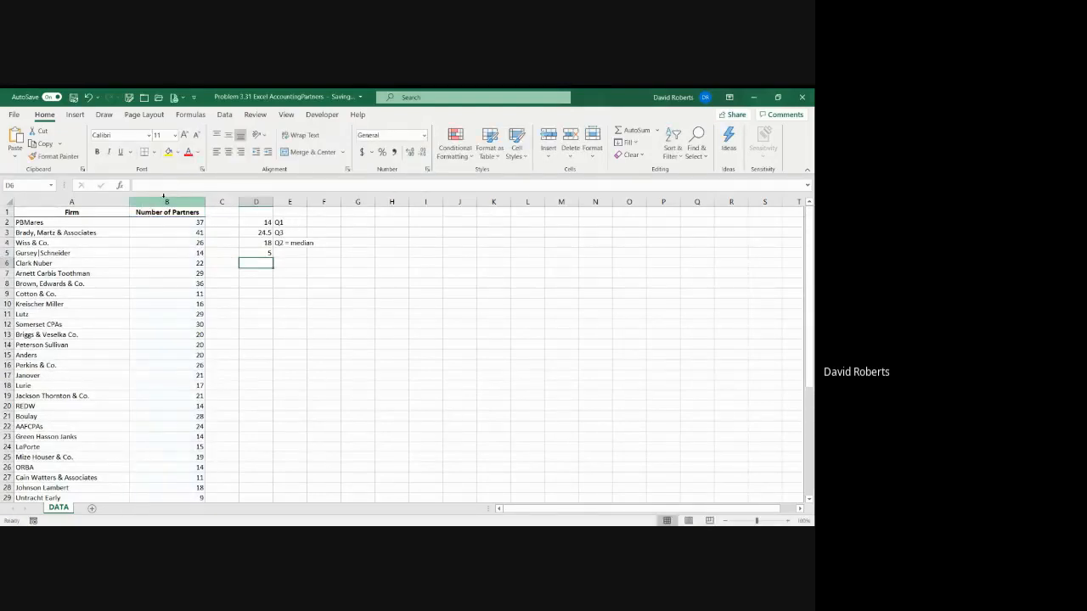
Label the minimum result by entering Min in cell E5.
left_click(296, 253)
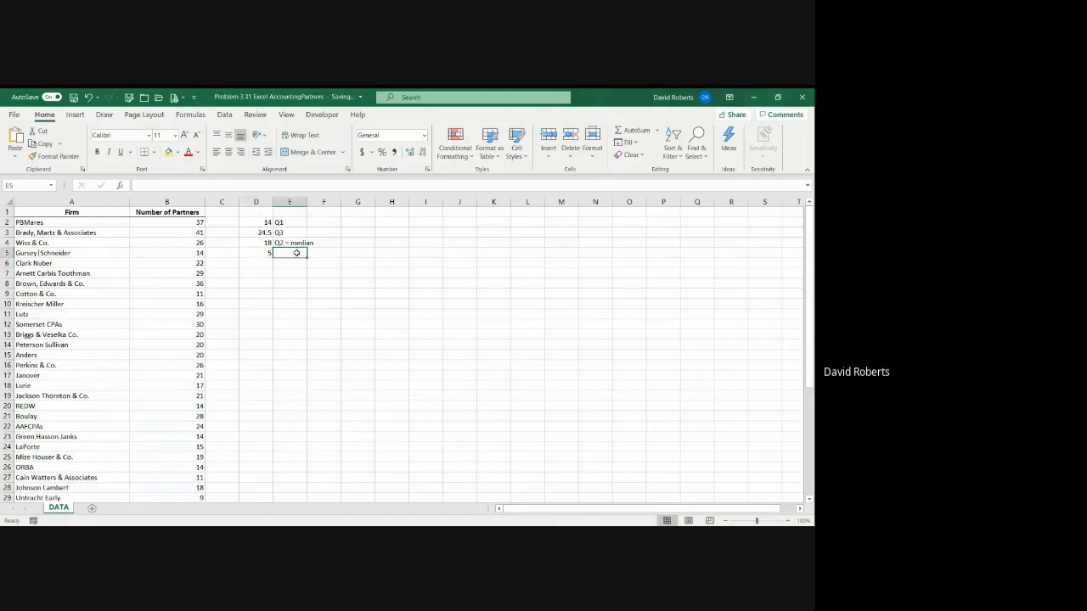
type("Min")
key("Return")
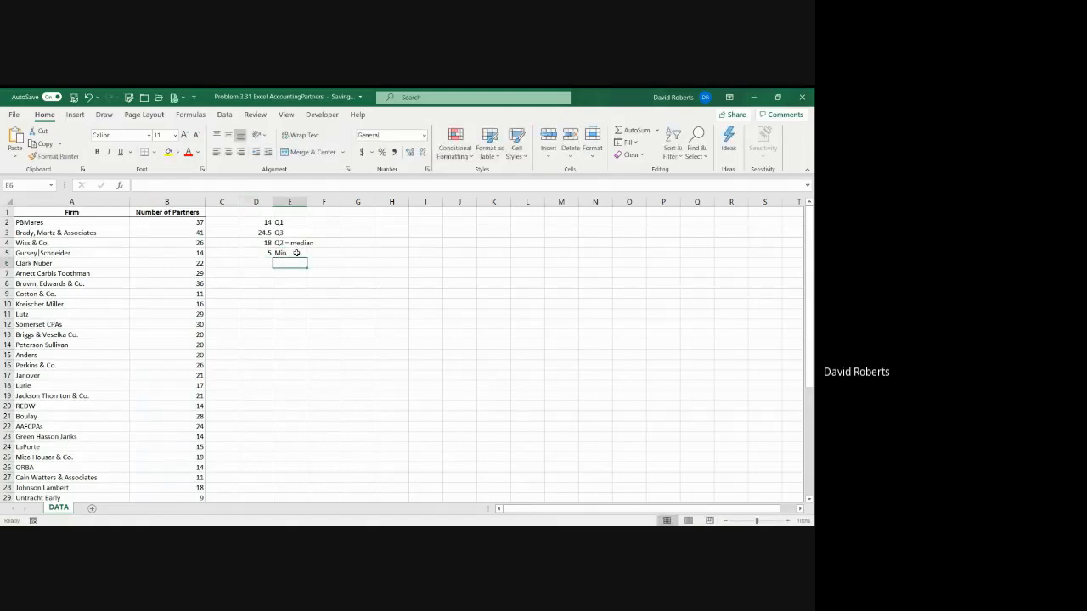
Start a formula in cell D6 and insert the MAX function from the statistical function list.
left_click(296, 253)
key("Down")
key("Left")
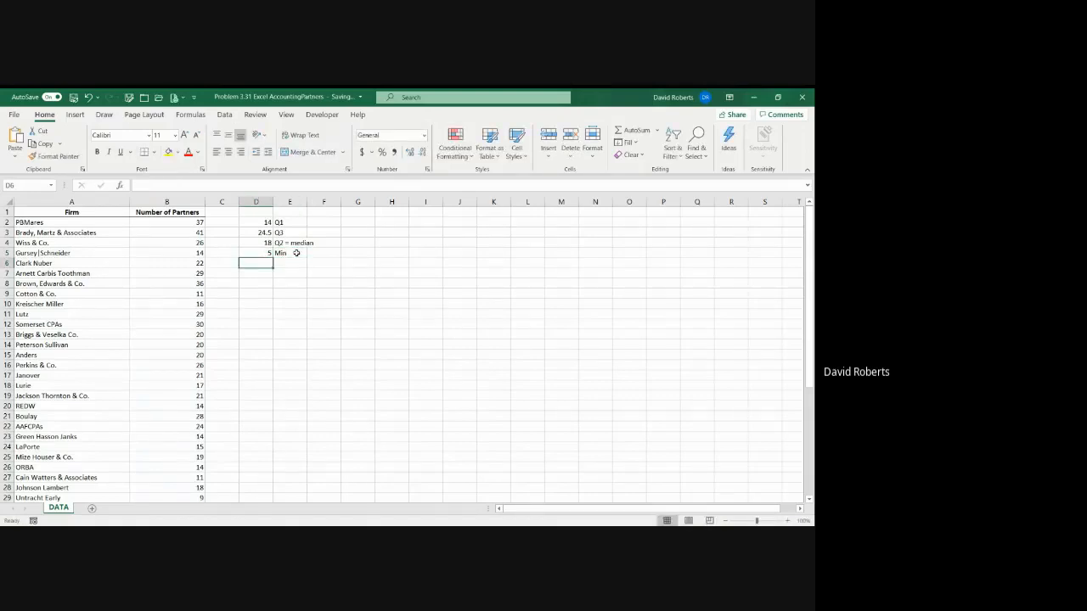
left_click(120, 187)
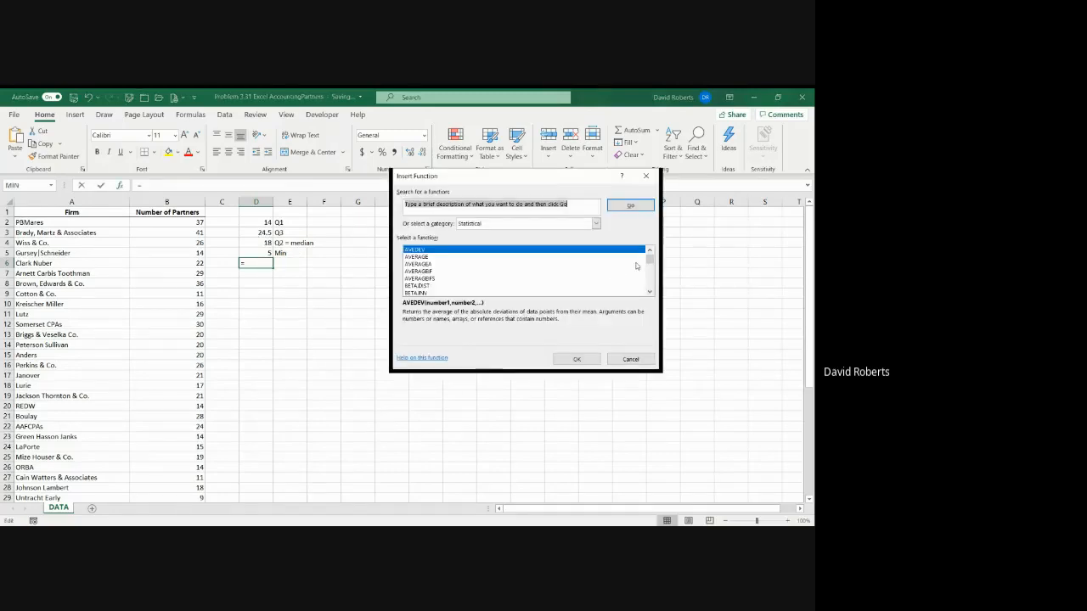
scroll(652, 267, "down", 20)
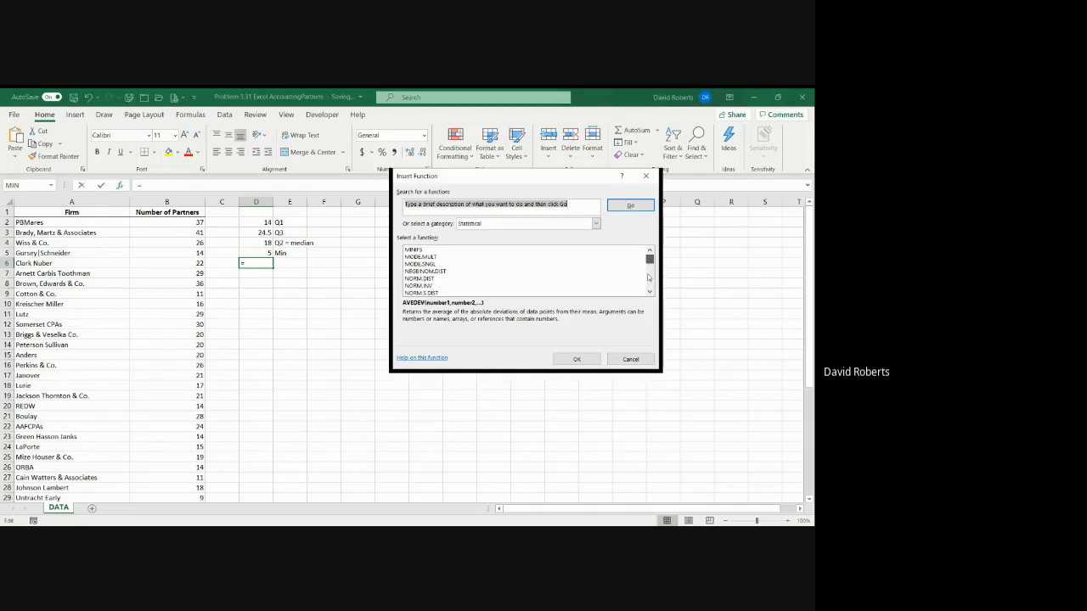
scroll(649, 265, "up", 2)
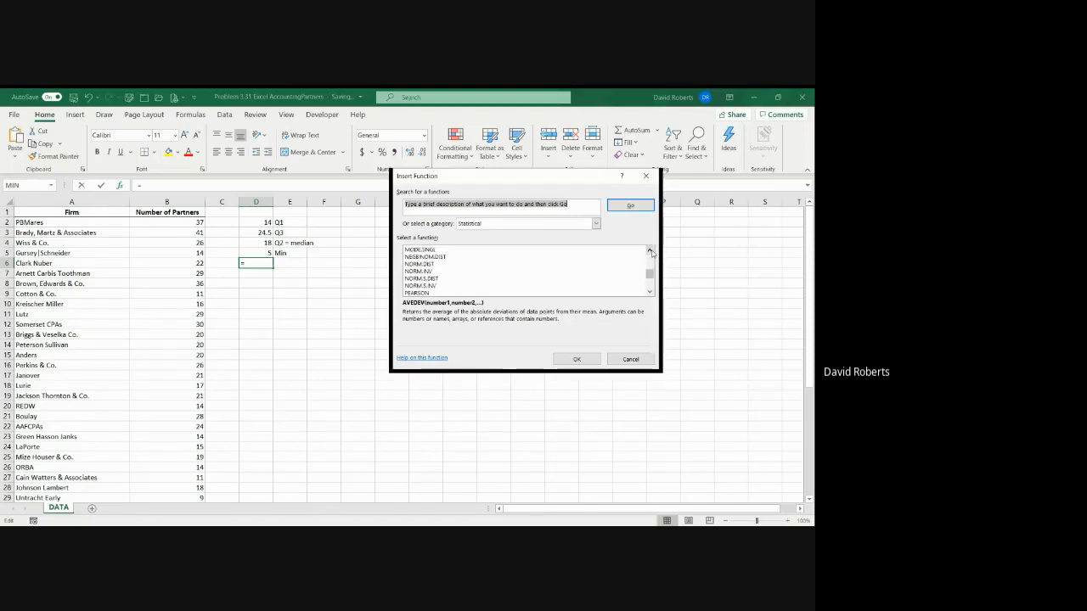
scroll(651, 253, "up", 3)
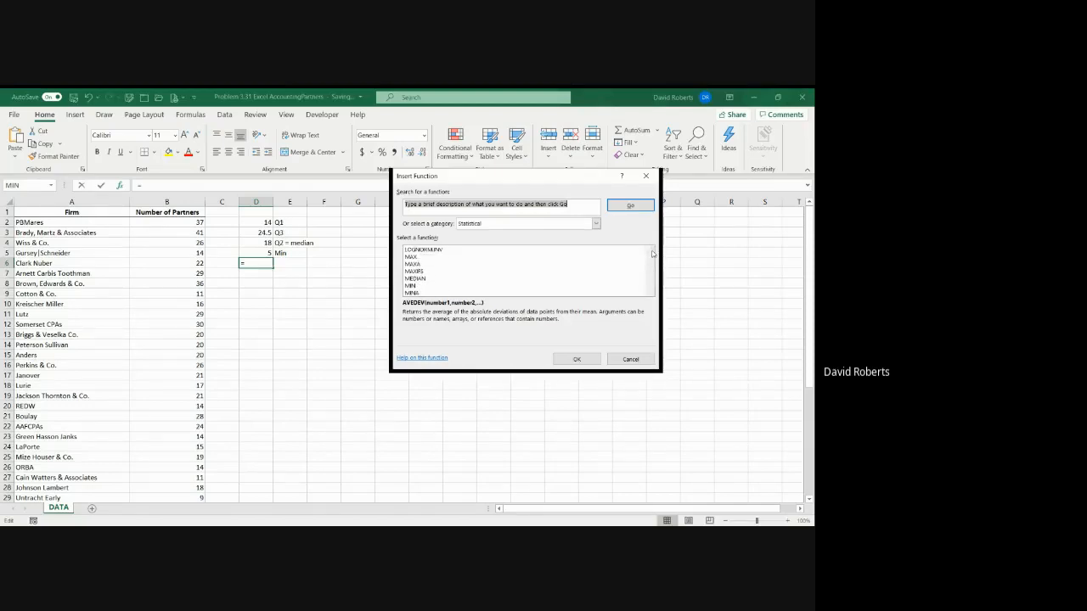
left_click(574, 257)
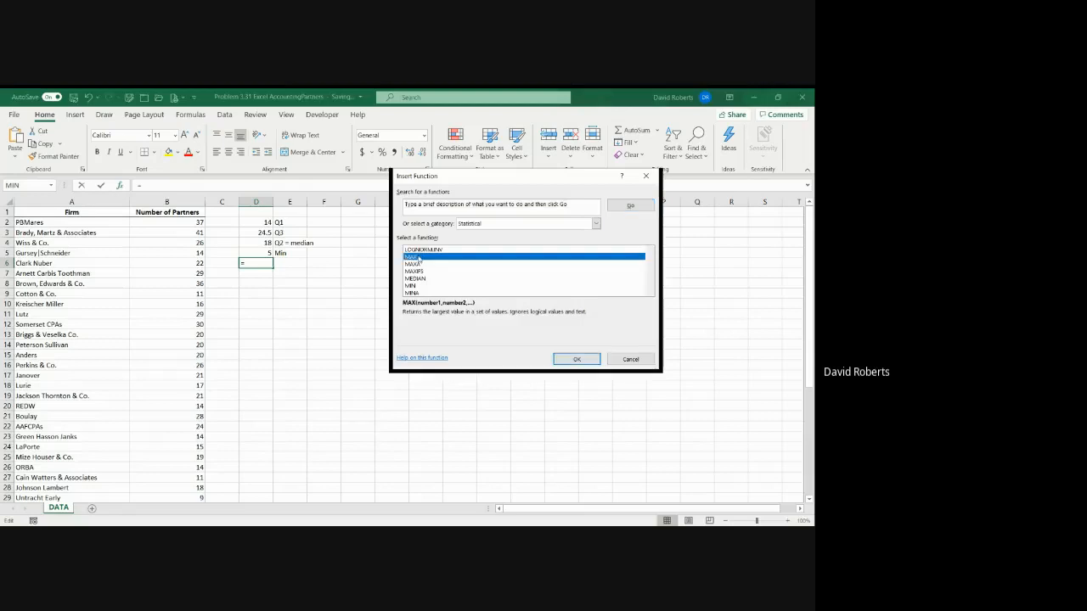
left_click(574, 359)
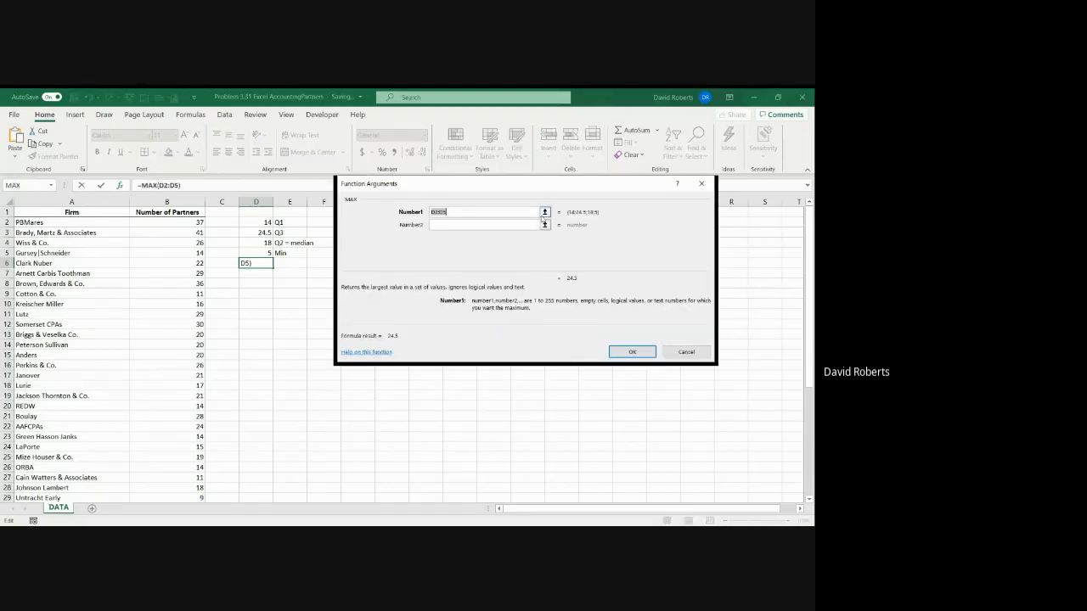
Set MAX's first argument to the partner counts in B2:B46 and enter the formula in D6.
left_click(542, 213)
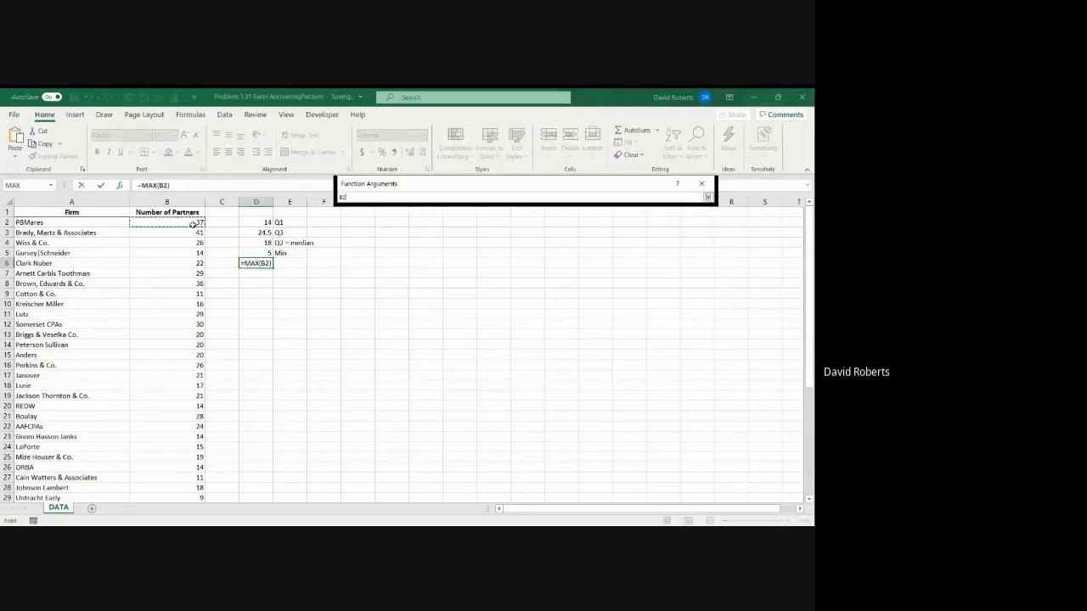
left_click(194, 222)
key("ctrl+shift+Down")
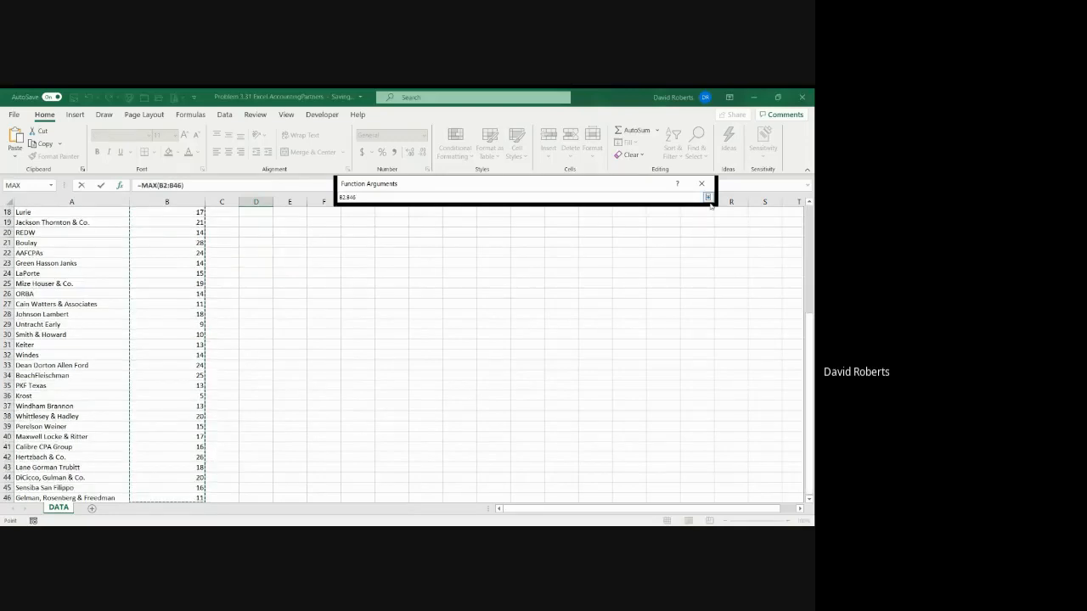
left_click(707, 197)
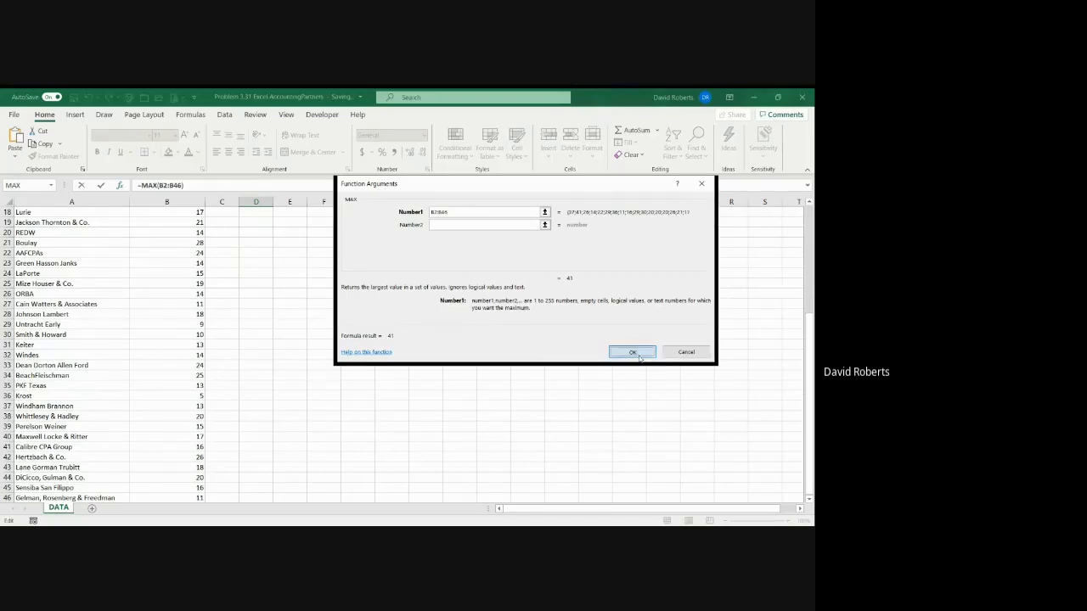
left_click(632, 352)
Label the maximum result by entering Max in cell E6.
scroll(454, 357, "up", 6)
left_click(294, 264)
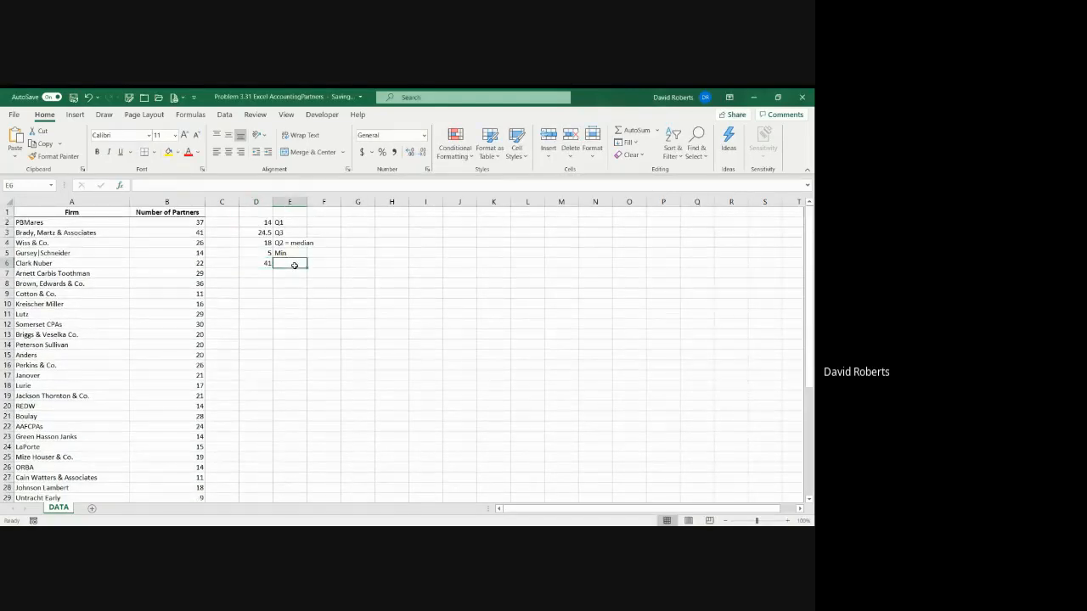
type("Max")
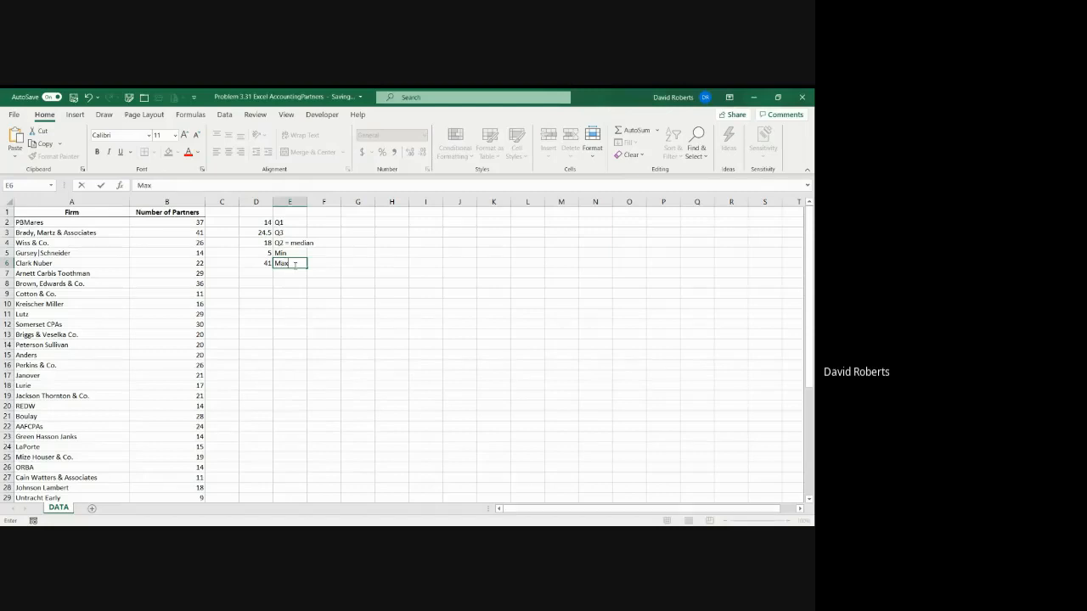
key("Right")
Enter the heading Five Number Summary in cell G2.
key("Right")
key("Up")
key("Up")
key("Up")
key("Up")
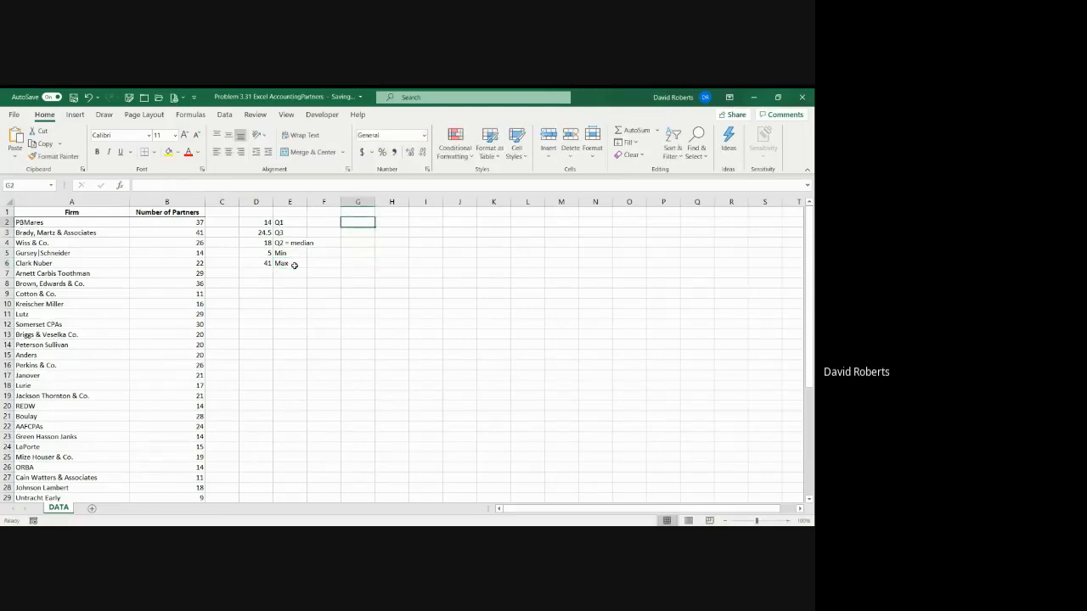
type("Five")
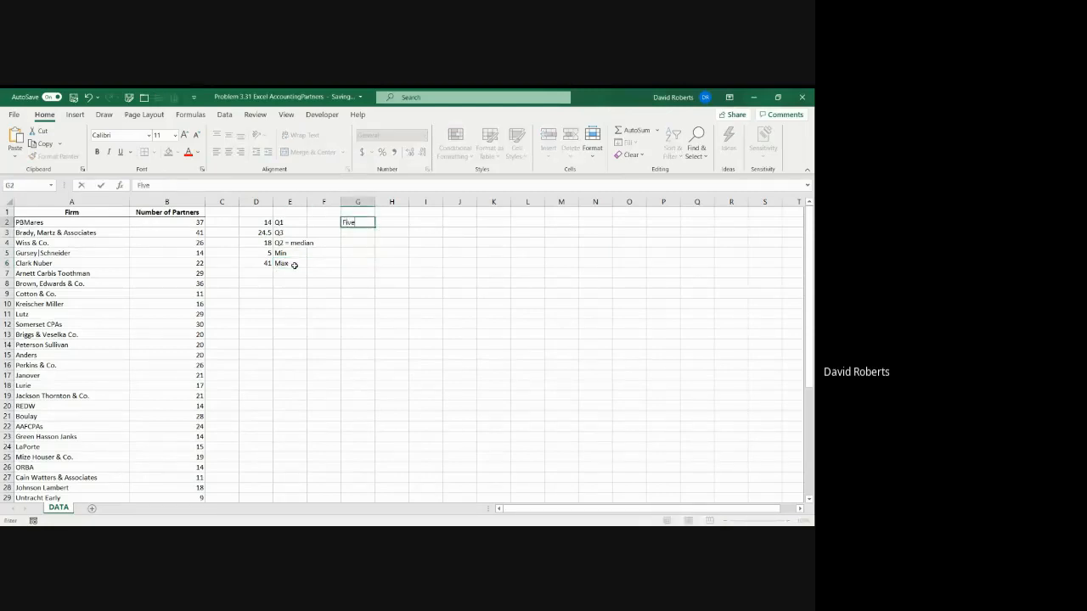
type(" Number Summary")
key("Return")
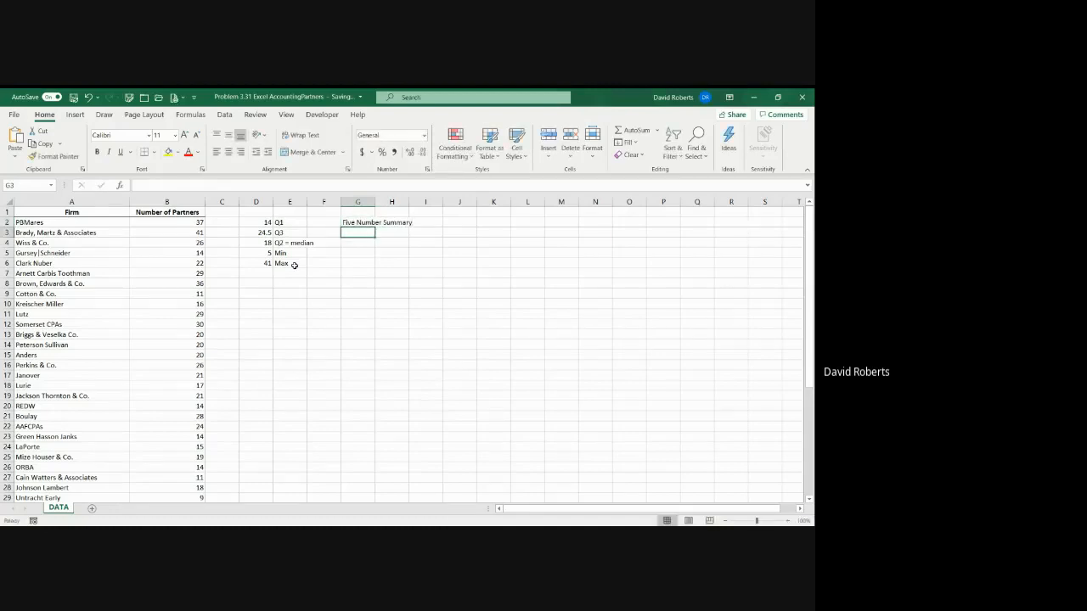
Begin the summary list with 5 labelled Min in G3:H3 and 14 labelled Q1 in G4:H4.
type("5")
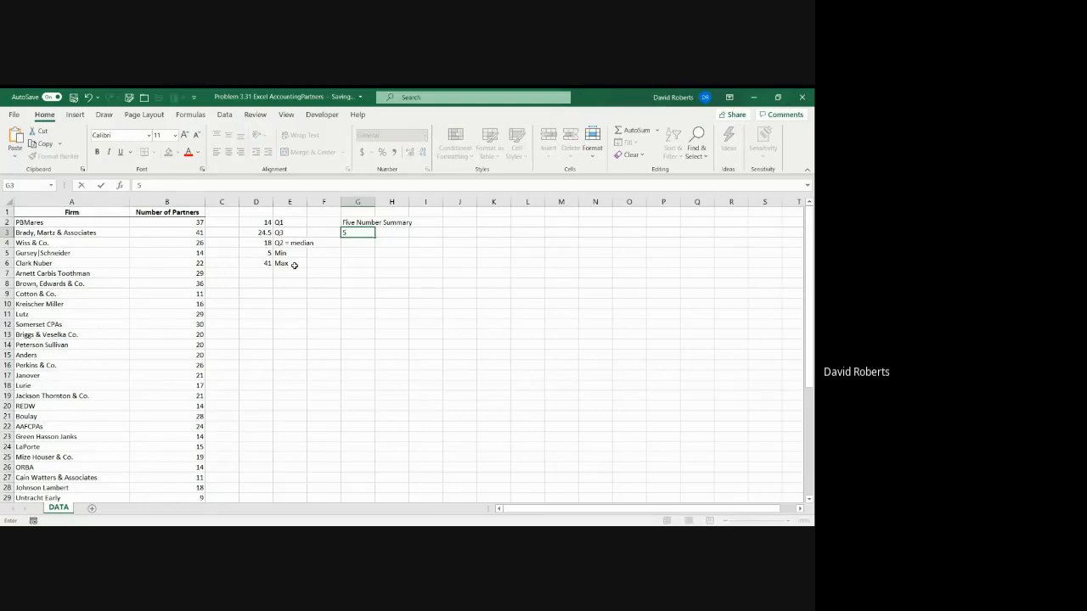
key("Tab")
type("Mi")
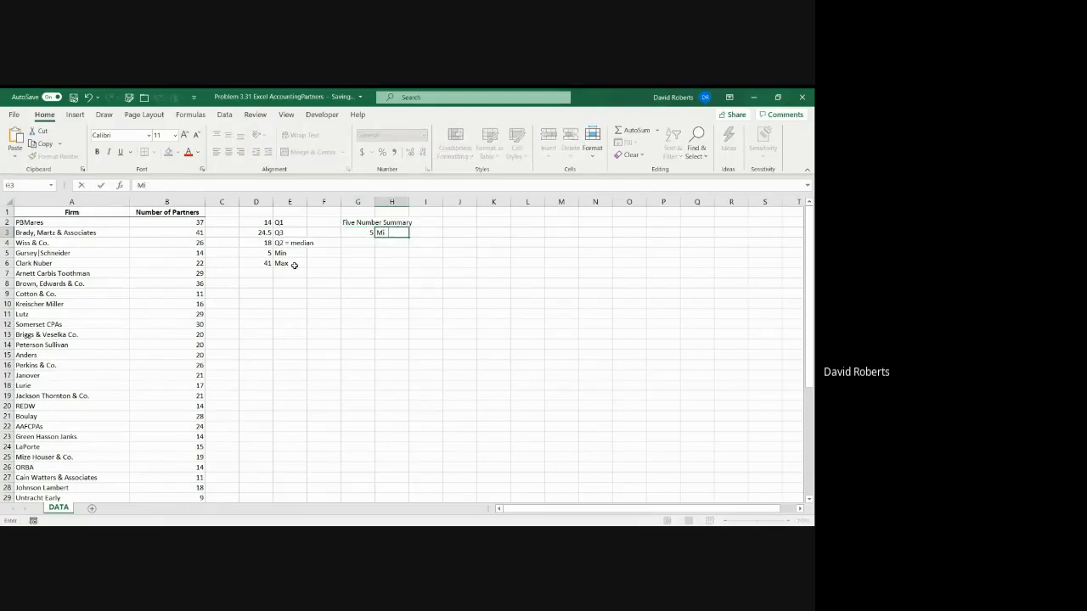
type("n")
key("Return")
type("14")
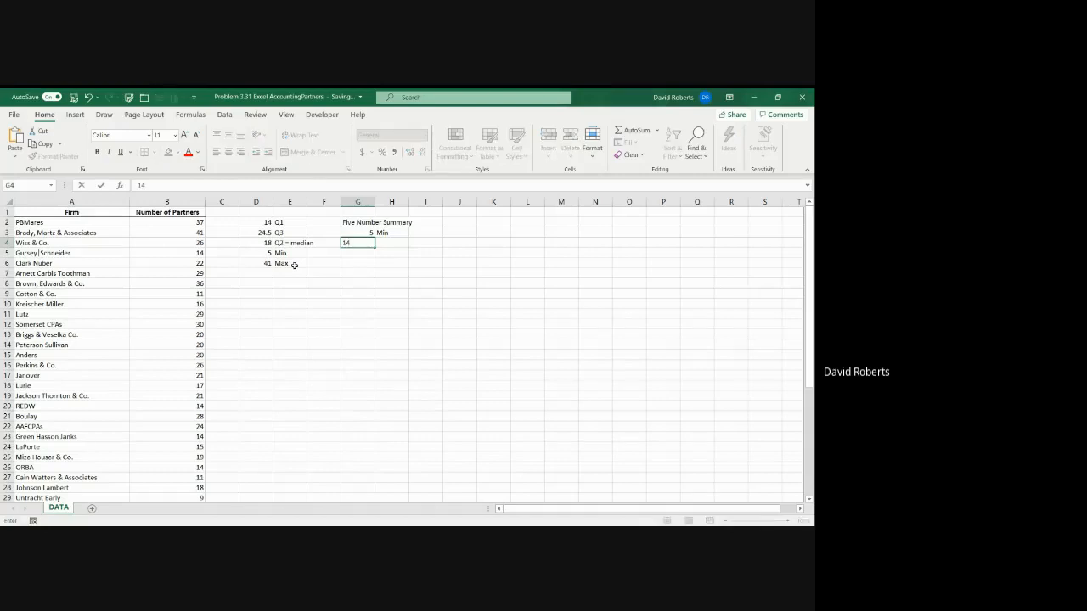
key("Tab")
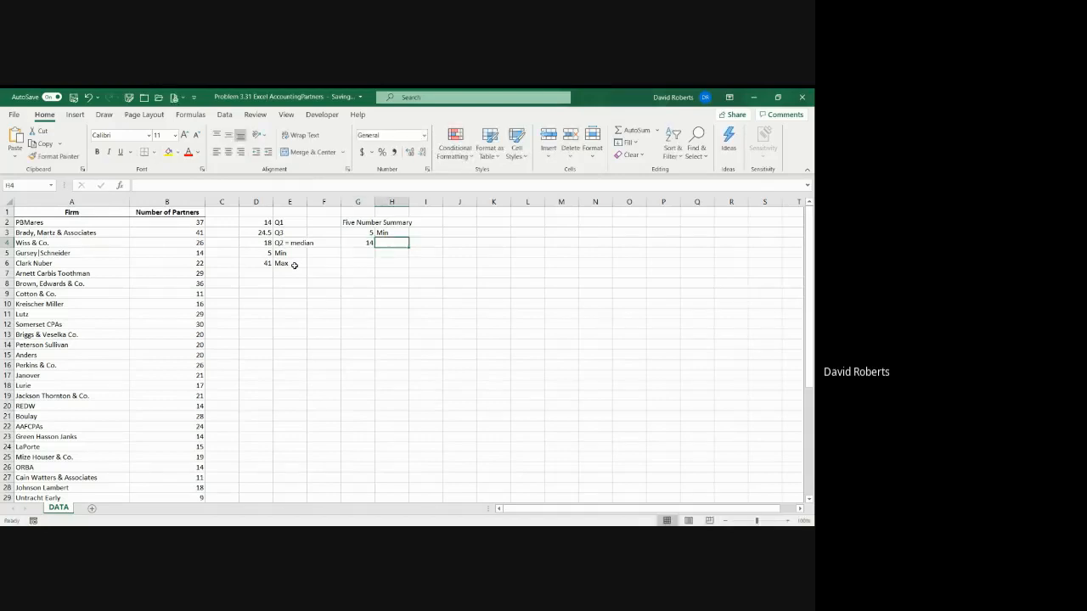
type("Q1")
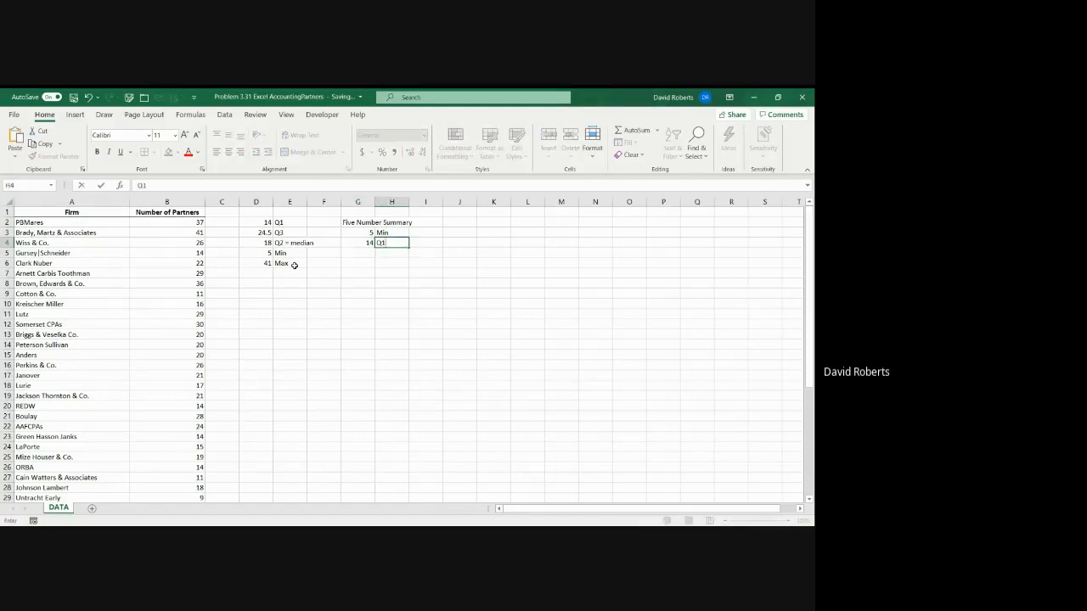
key("Return")
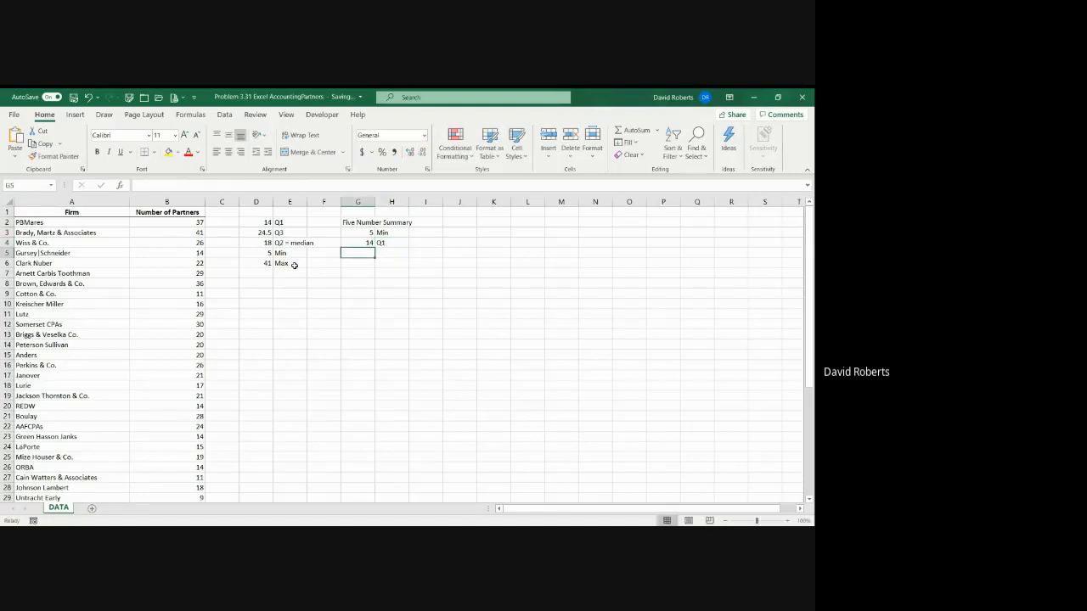
Add 18 labelled Q2 in G5:H5 and 24.5 labelled Q3 in G6:H6 to the summary list.
type("18")
key("Tab")
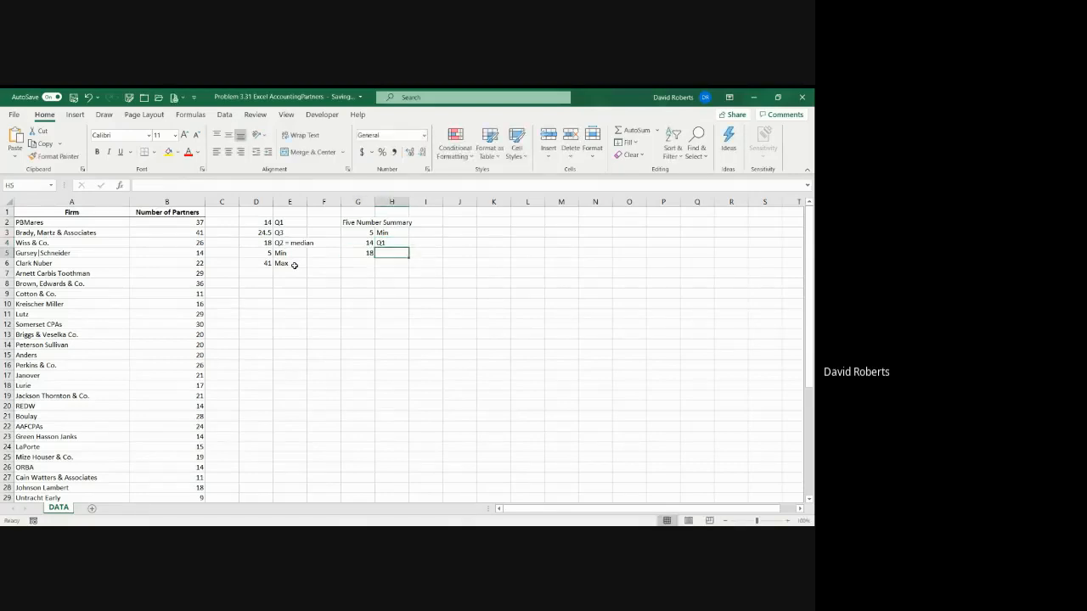
type("Q2")
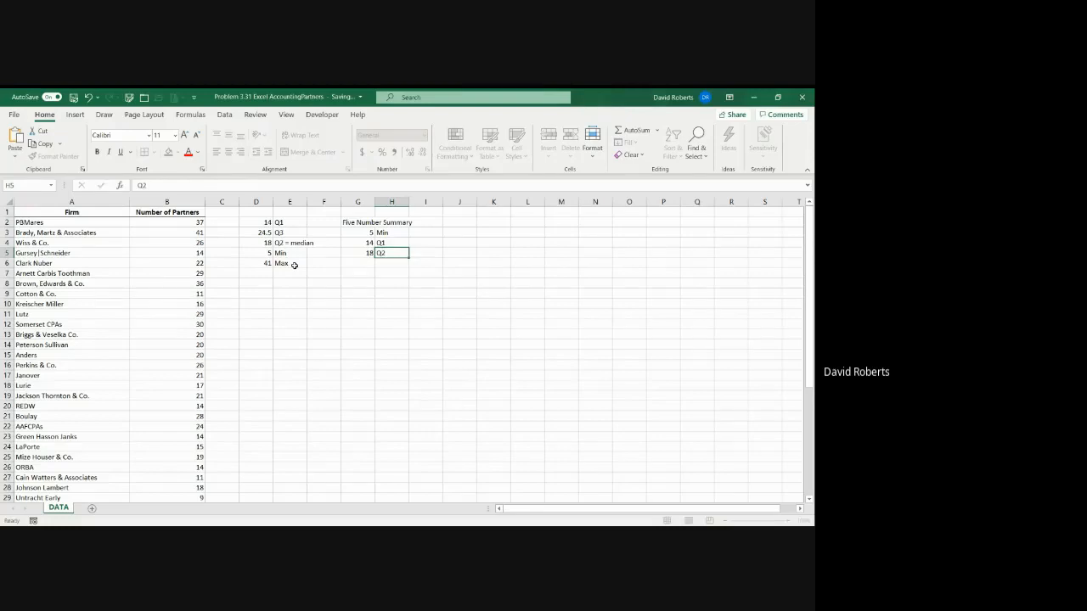
key("Return")
key("Left")
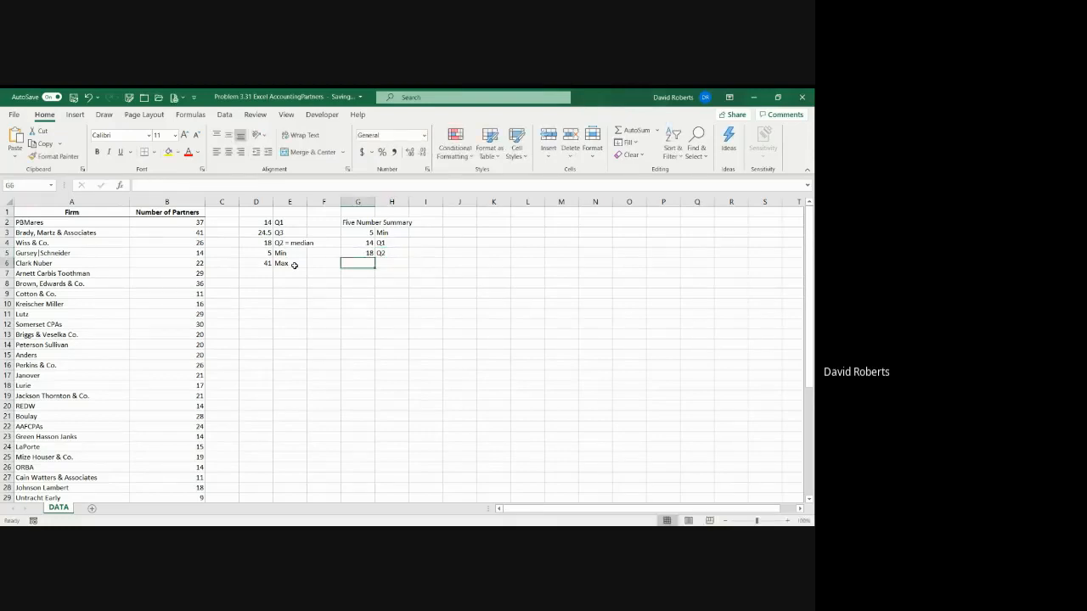
type("24.5")
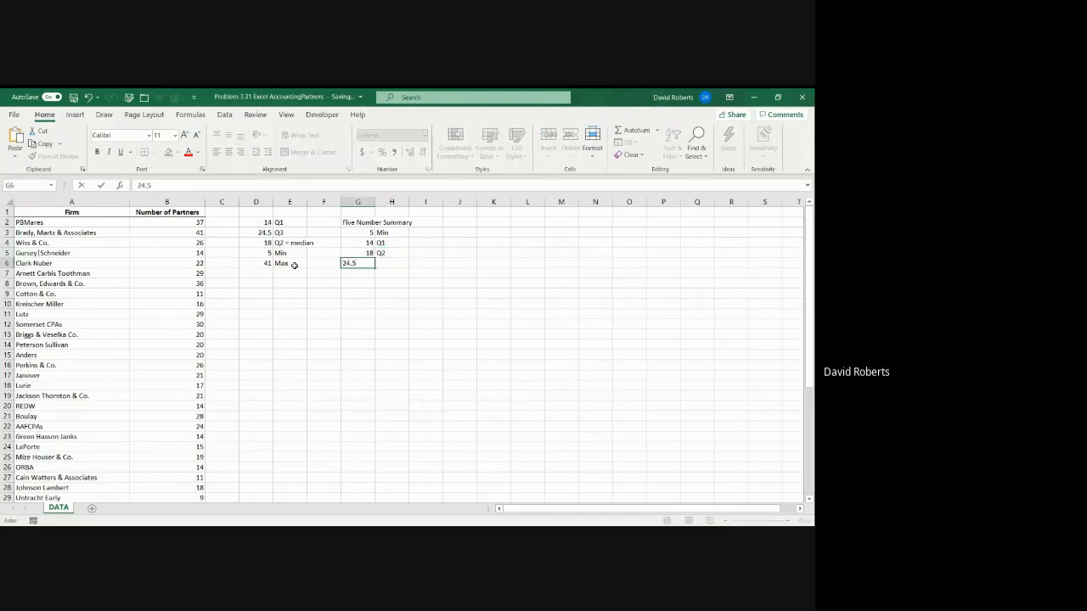
key("Tab")
type("Q3")
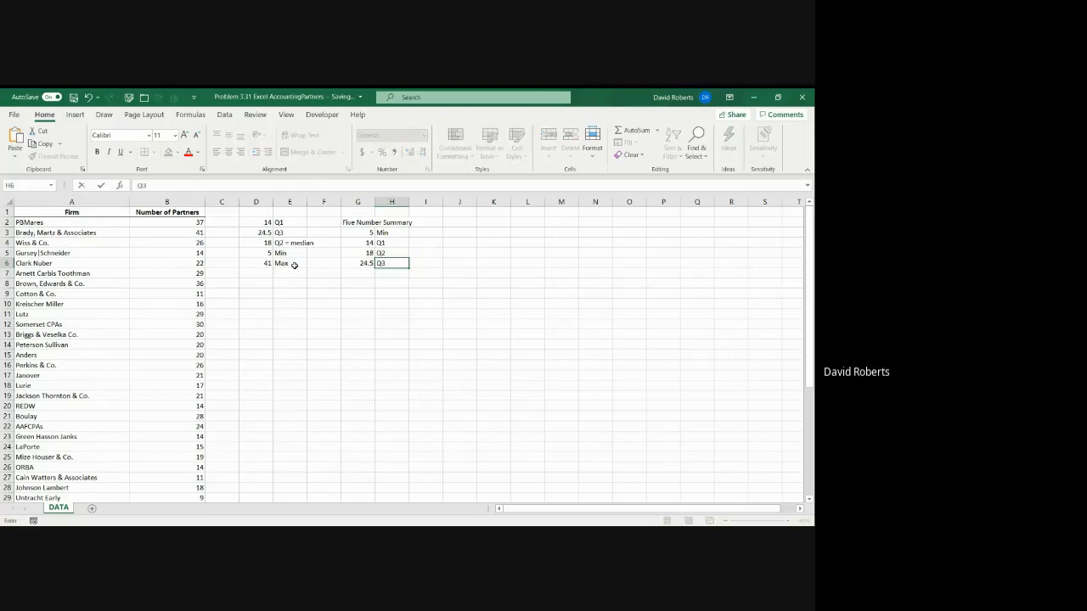
key("Return")
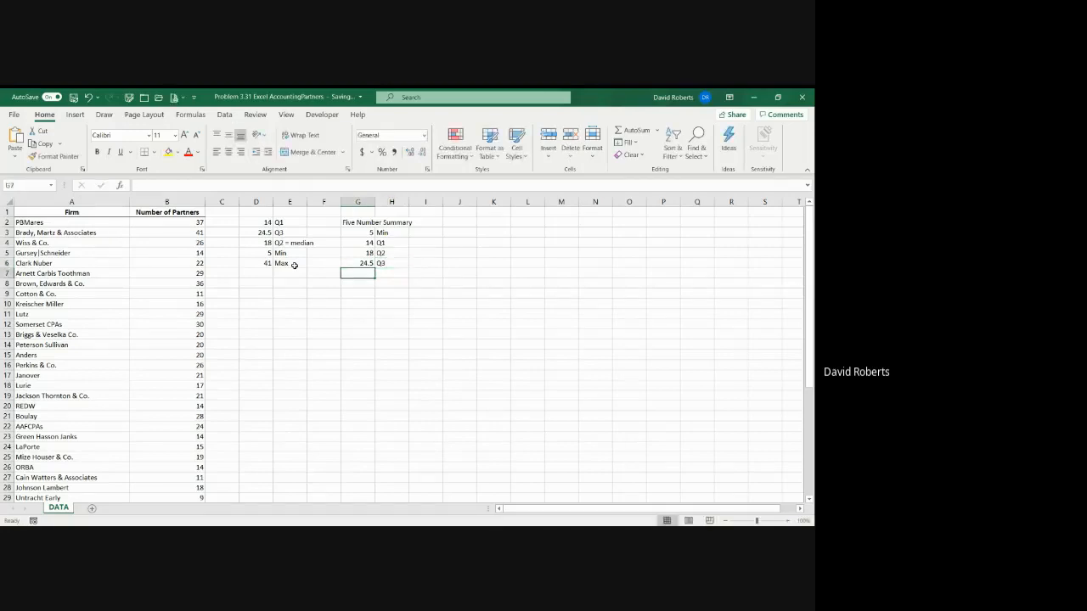
Complete the summary list with 41 labelled Max in G7:H7.
type("41")
key("Tab")
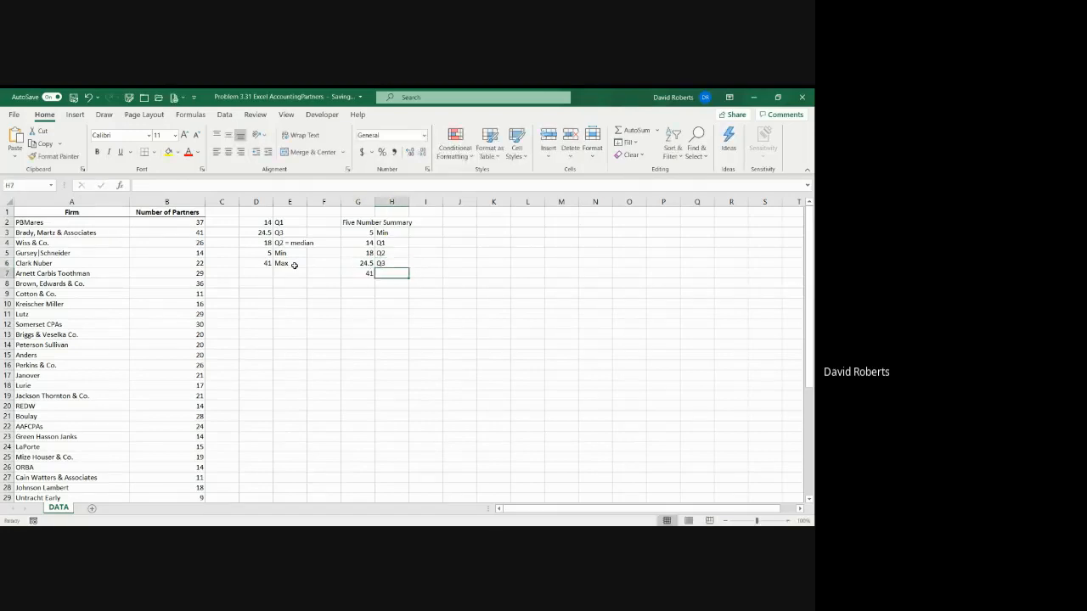
type("Max")
key("Return")
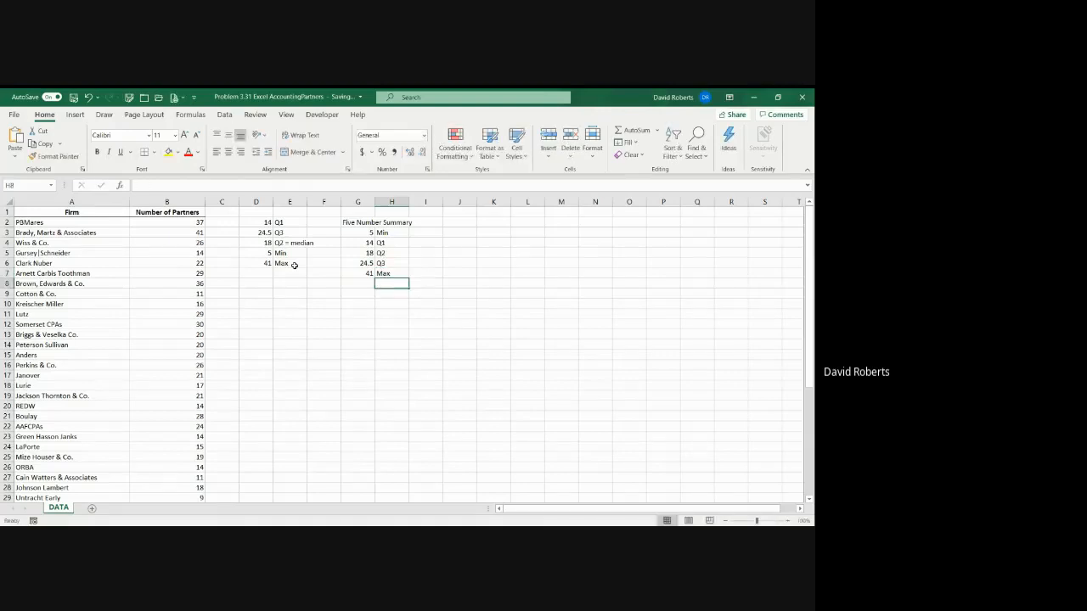
Enter the label IRQ in cell H9, below the five-number summary.
key("Left")
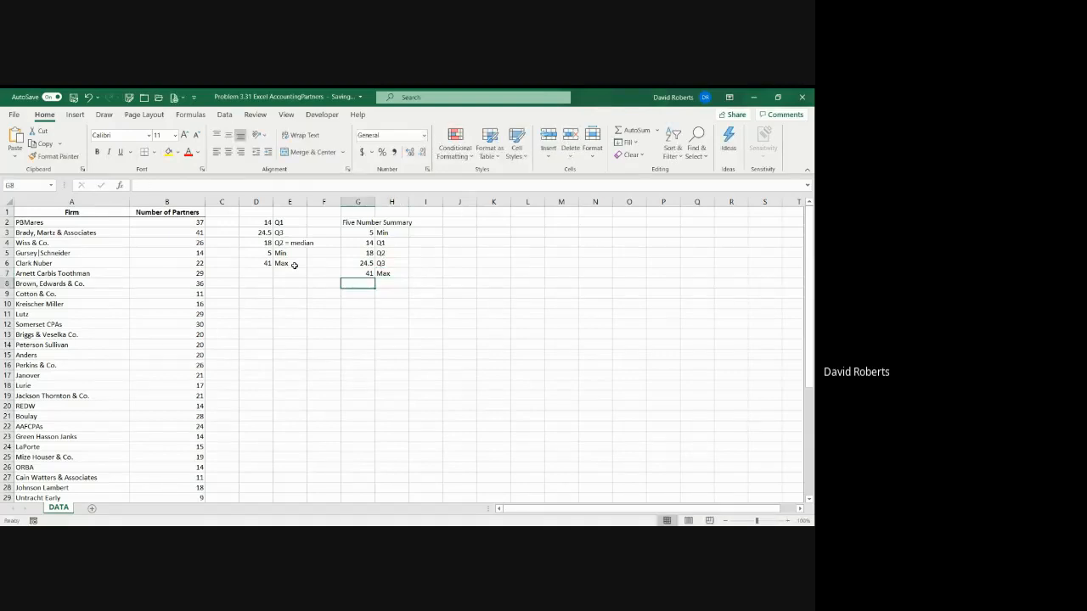
key("Down")
key("Left")
key("Left")
key("Left")
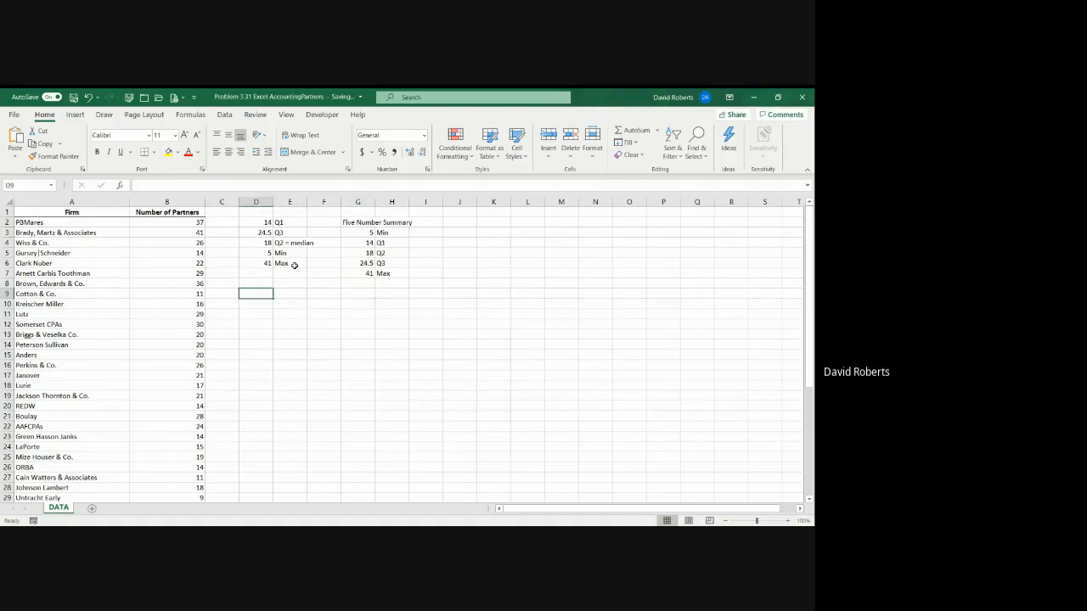
key("Right")
key("Right")
key("Right")
key("Right")
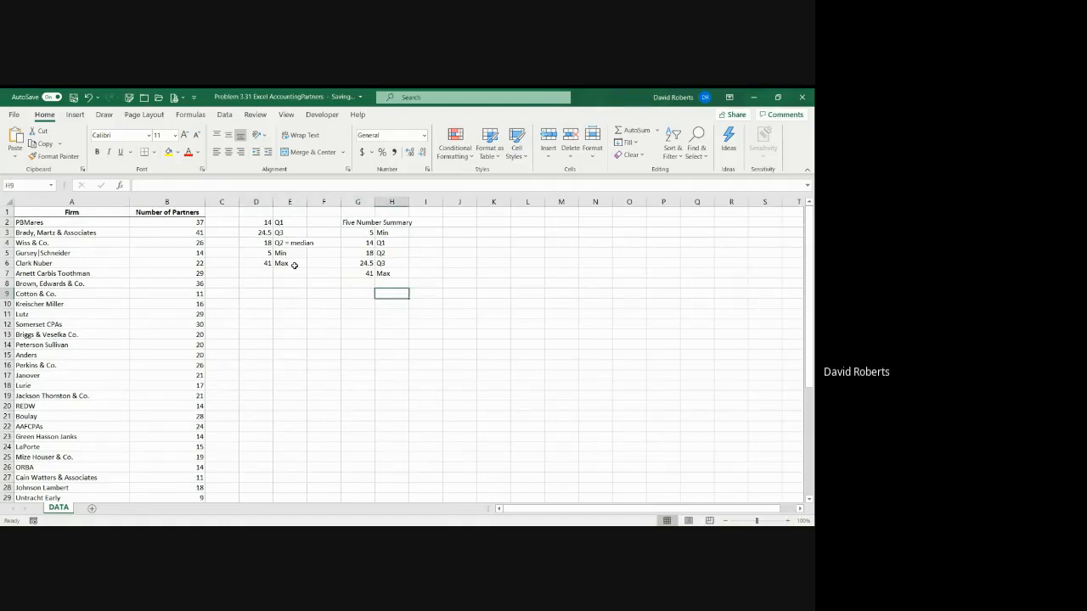
type("IRQ")
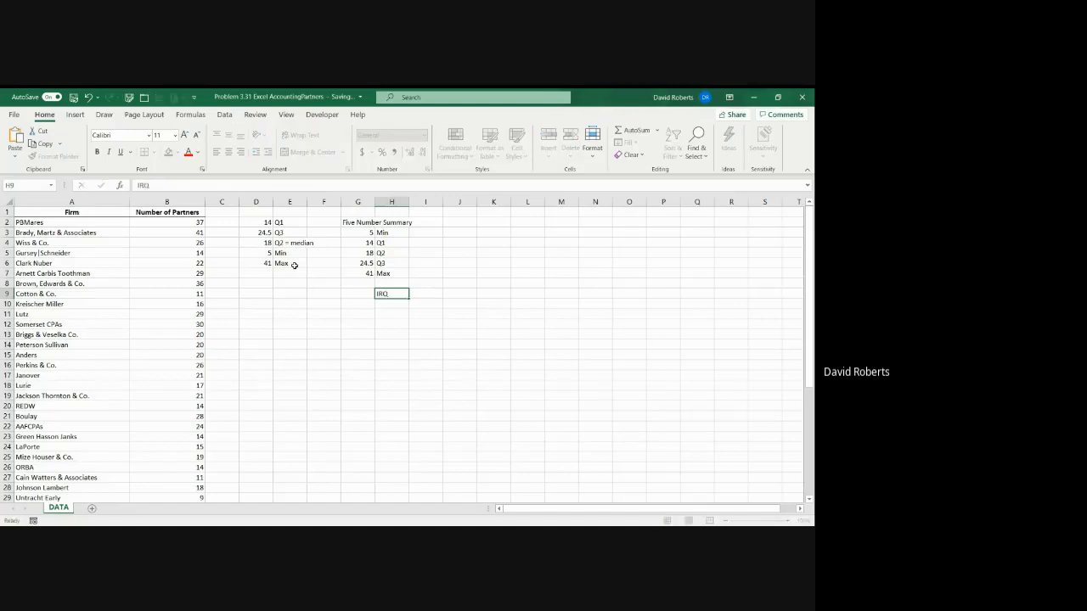
key("Left")
Calculate the interquartile range in G9, beside the IRQ label, as Q3 minus Q1 with the formula =D3-D2.
type("=")
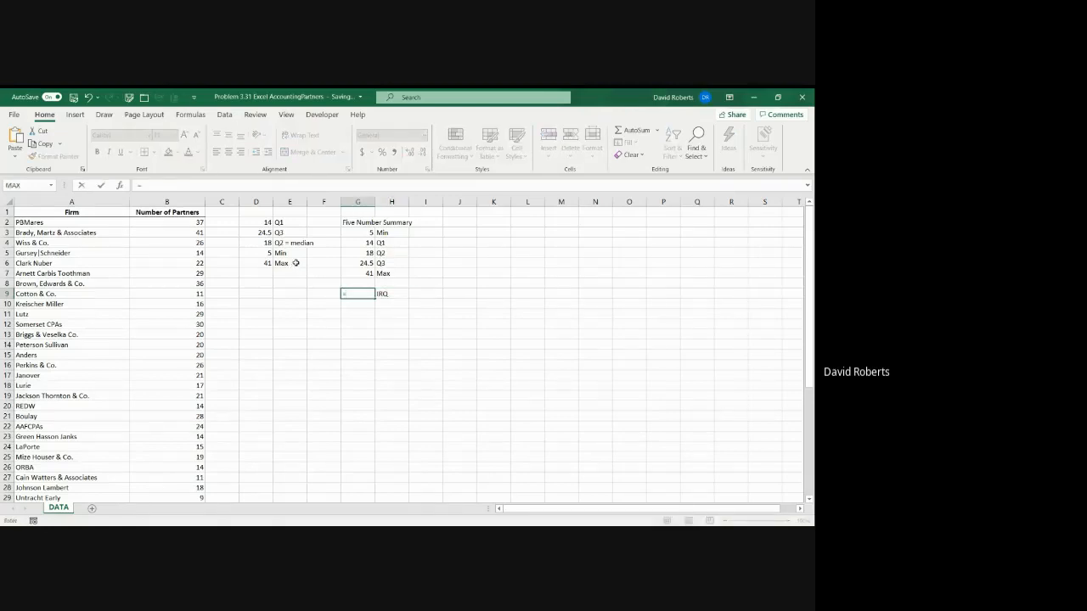
left_click(259, 231)
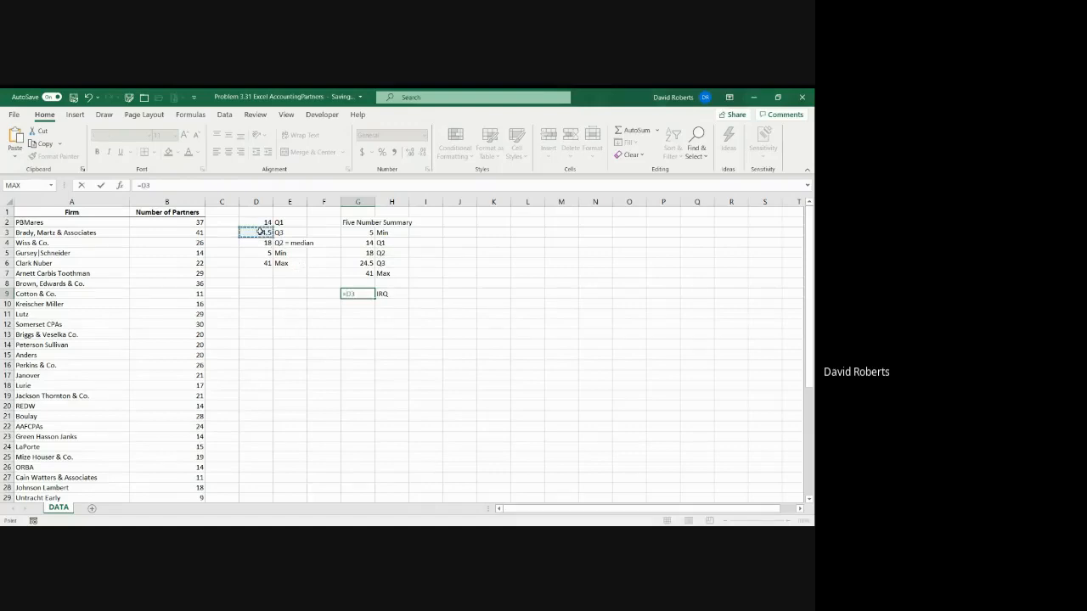
type("-")
left_click(263, 223)
key("Return")
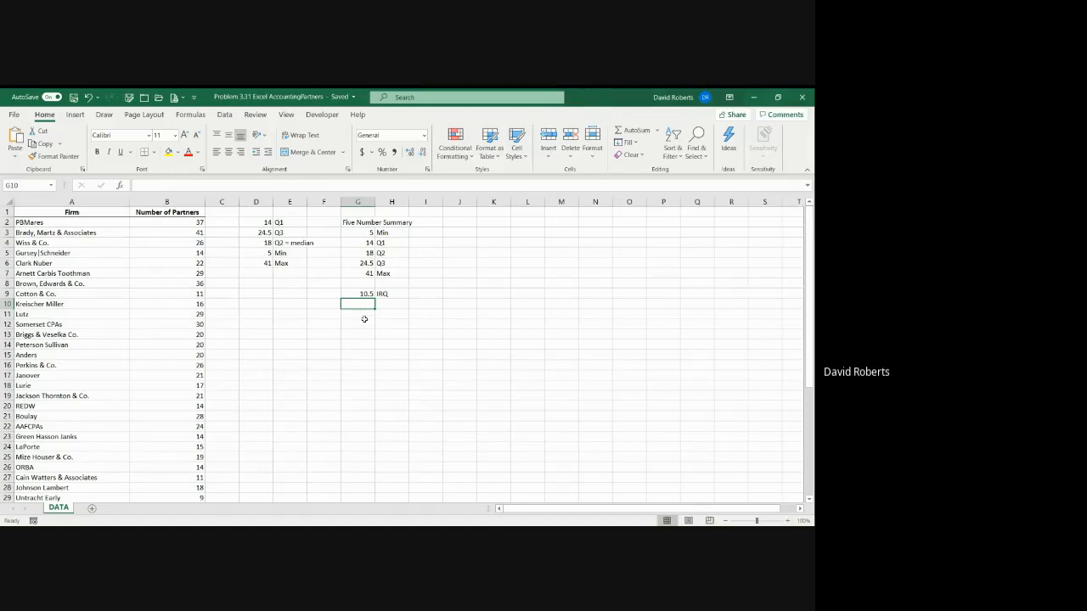
left_click(296, 314)
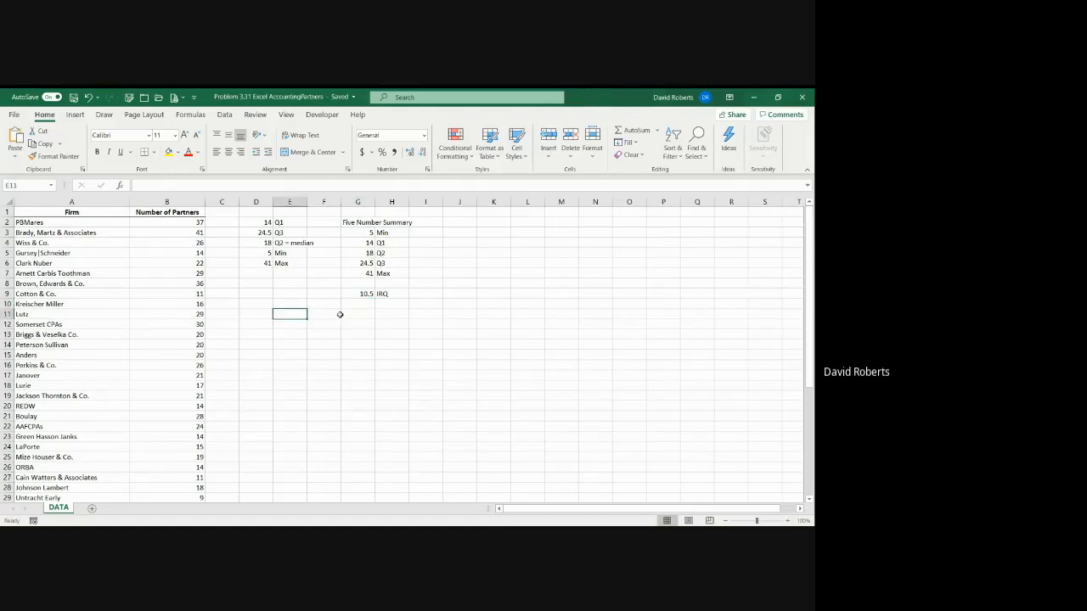
left_click(76, 116)
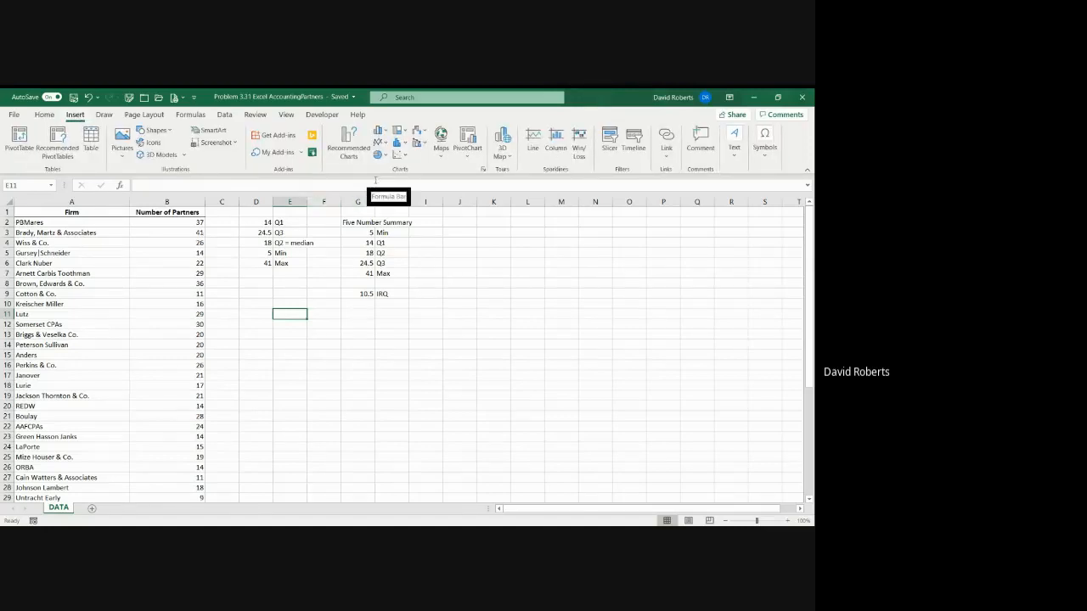
left_click(405, 145)
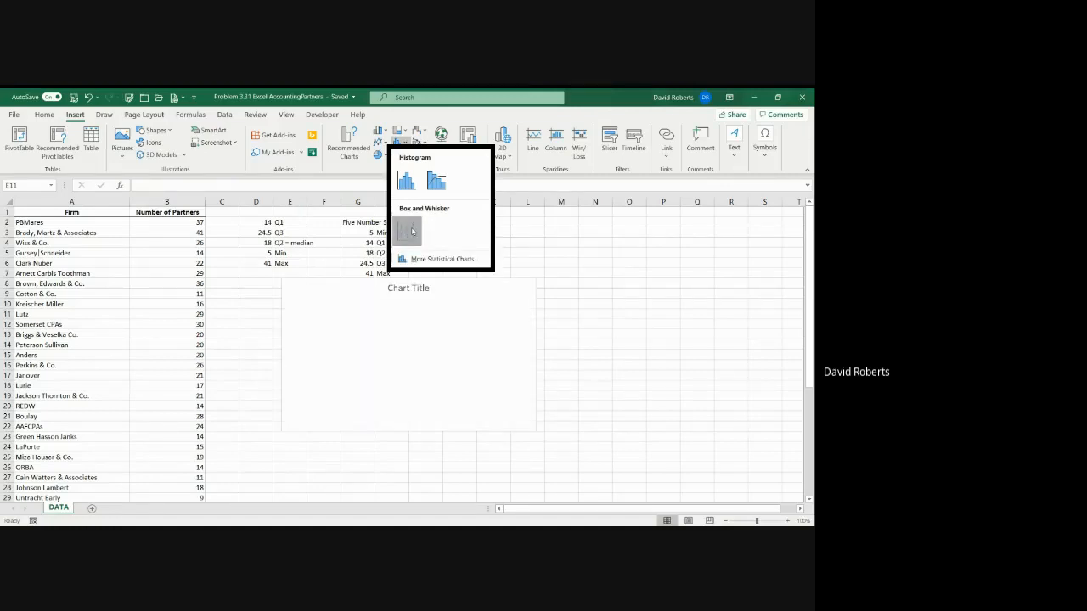
left_click(412, 230)
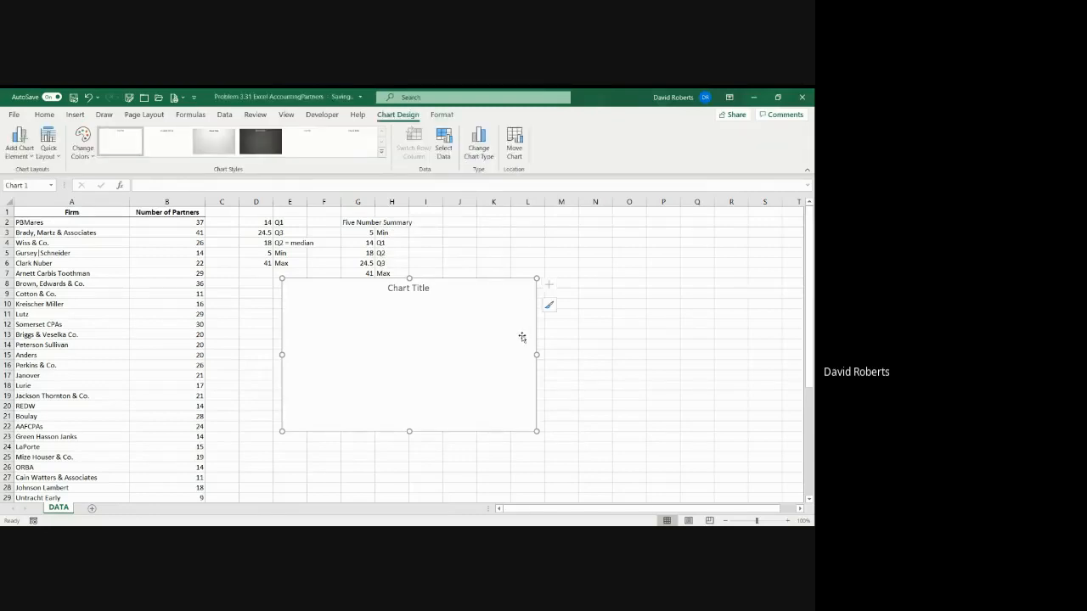
left_click(495, 342)
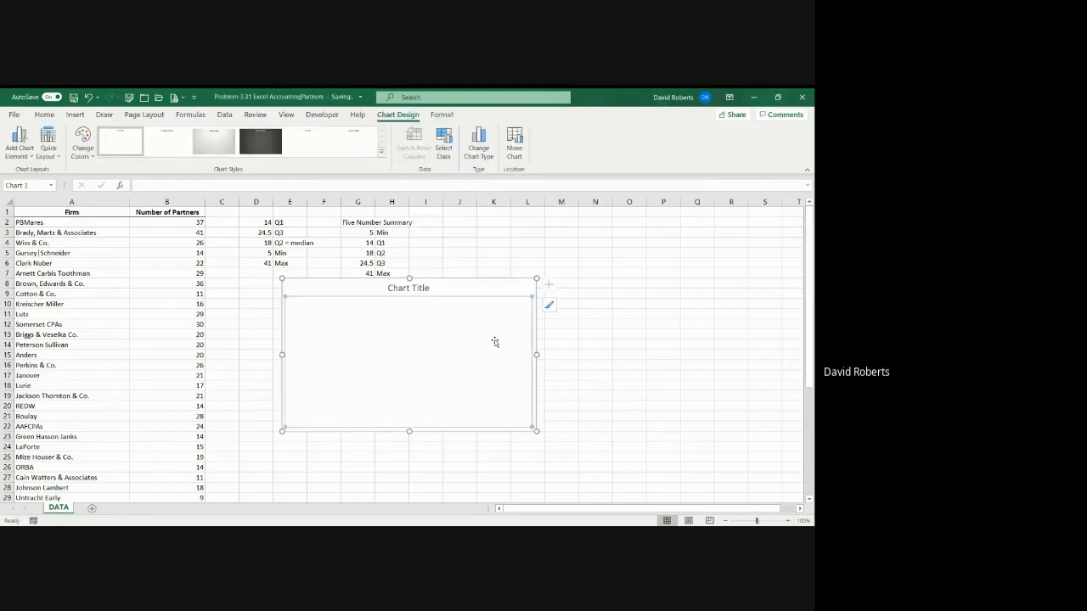
left_click(487, 291)
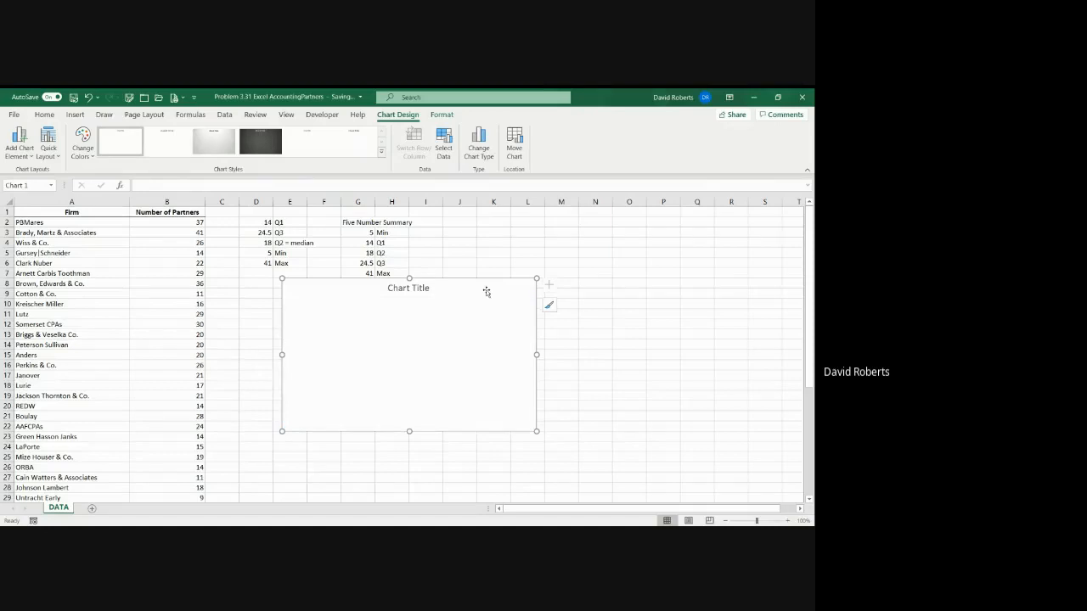
key("Delete")
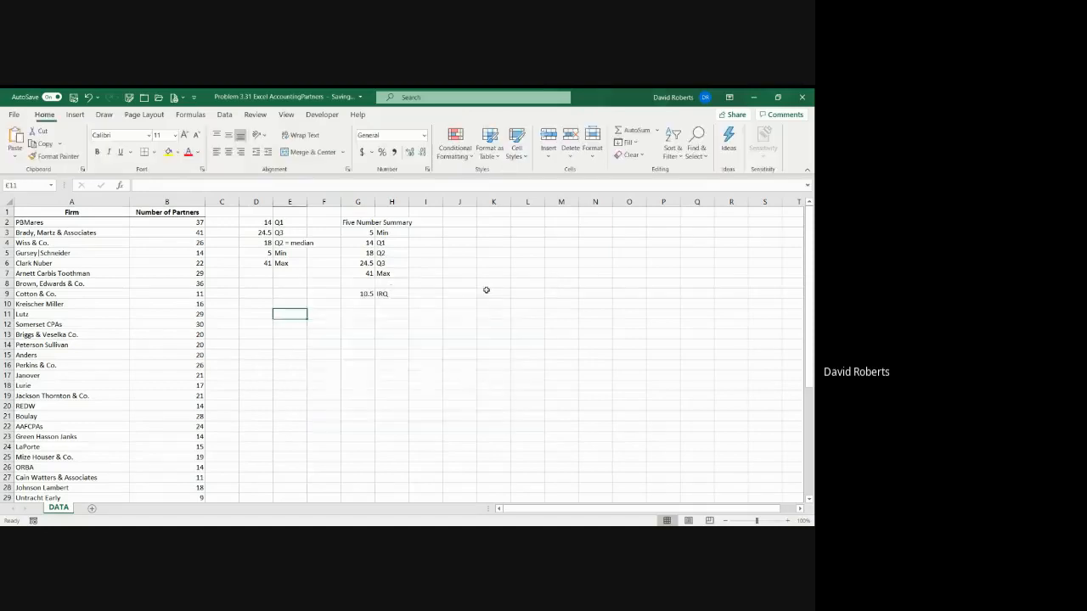
left_click(166, 222)
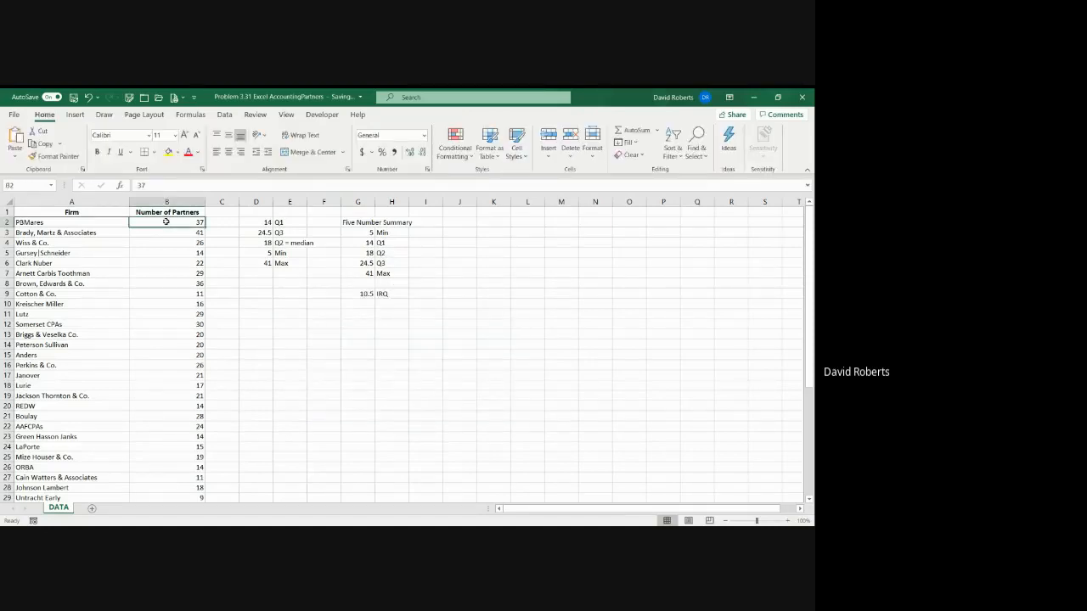
key("ctrl+shift+End")
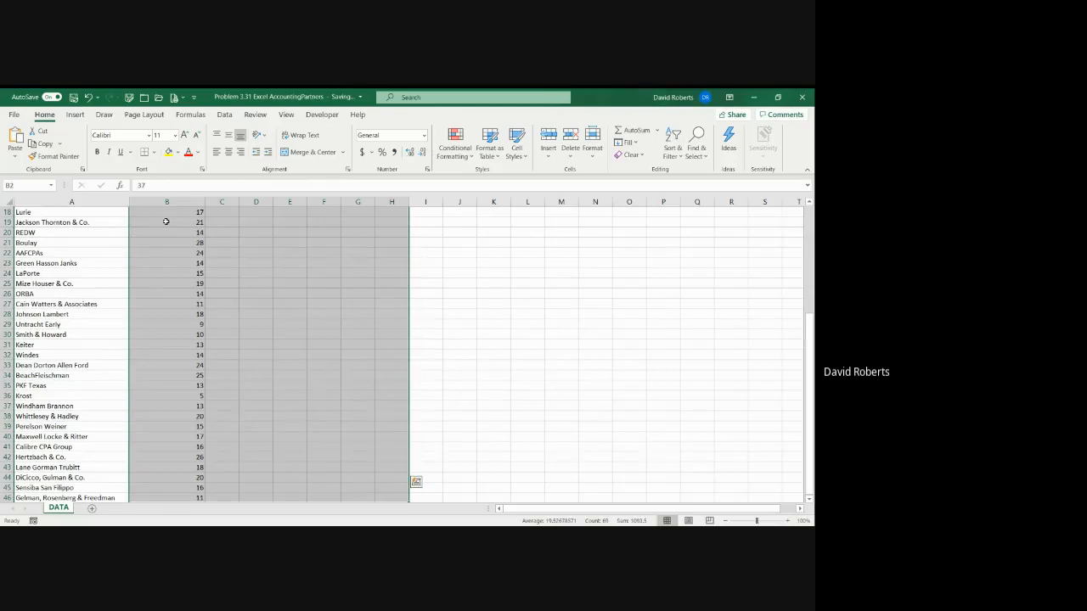
scroll(166, 222, "up", 6)
Insert a box and whisker chart of the partner counts in B2:B46 and place it below the IRQ row.
left_click(176, 222)
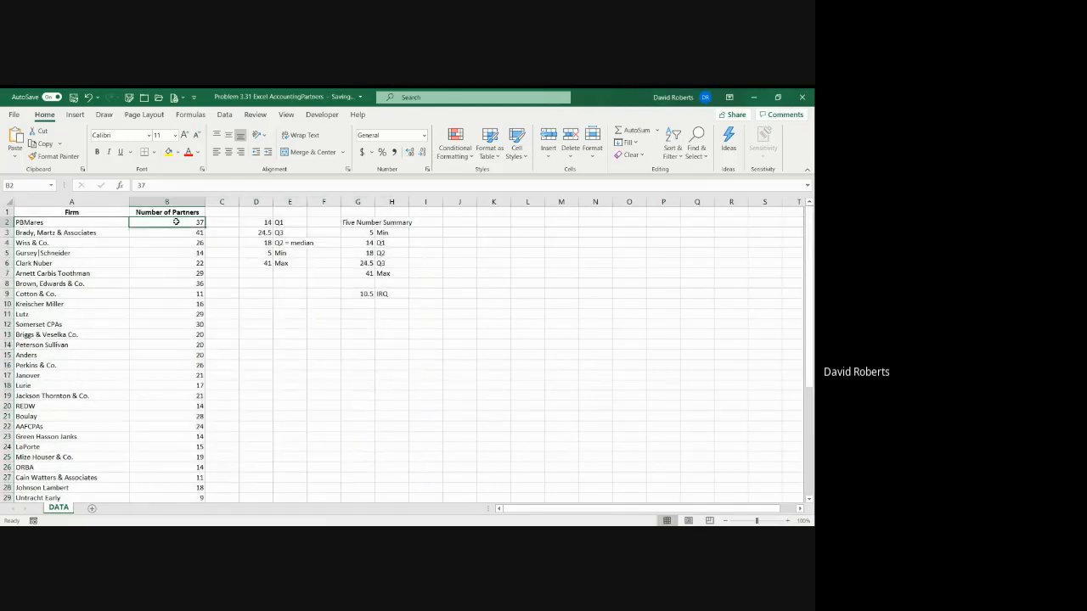
key("ctrl+shift+Down")
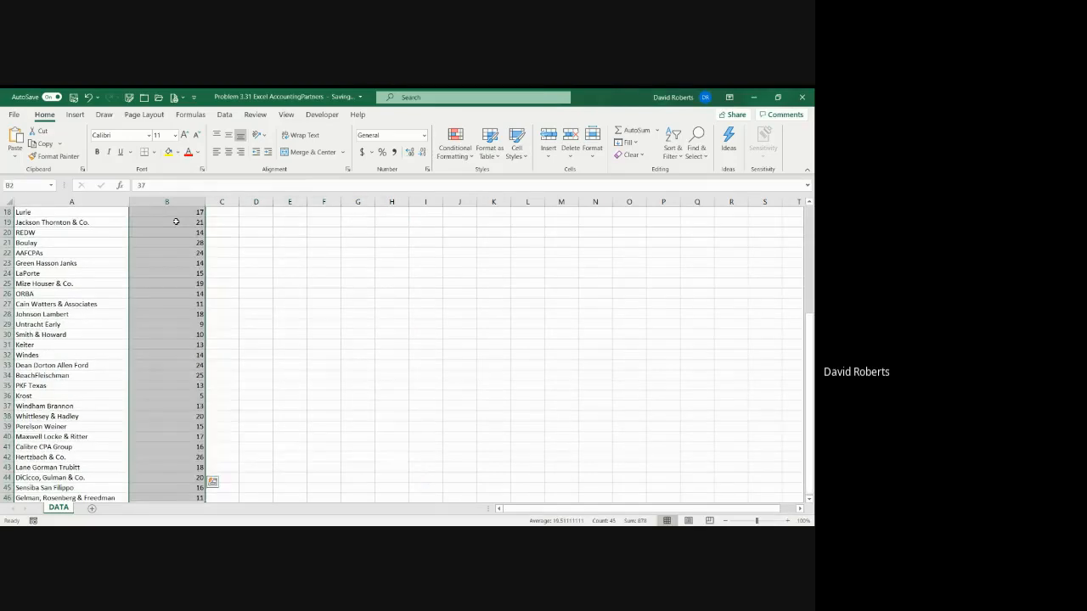
scroll(318, 297, "up", 6)
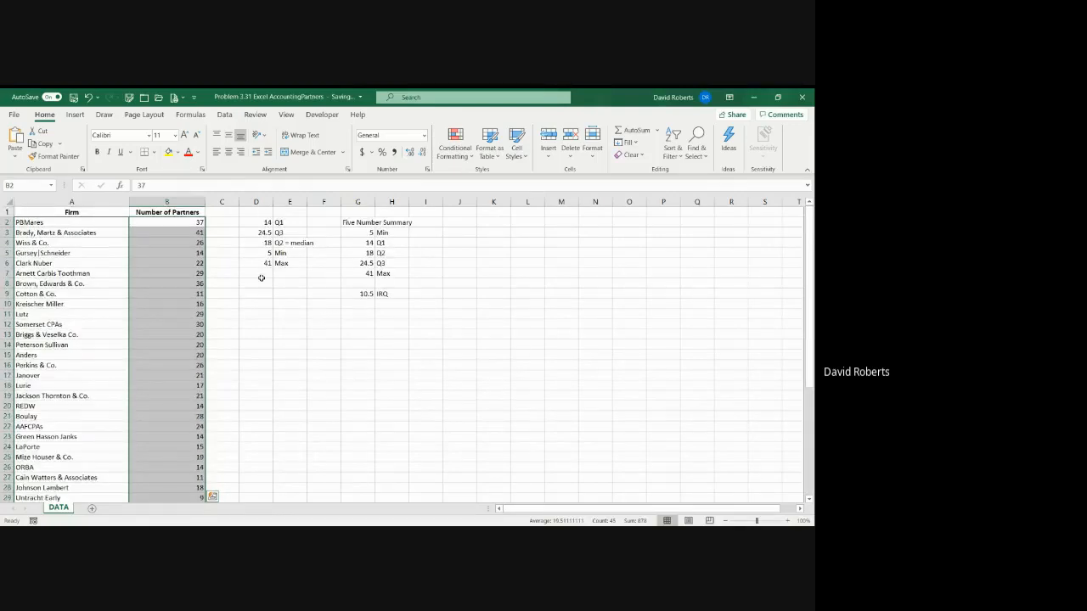
left_click(76, 116)
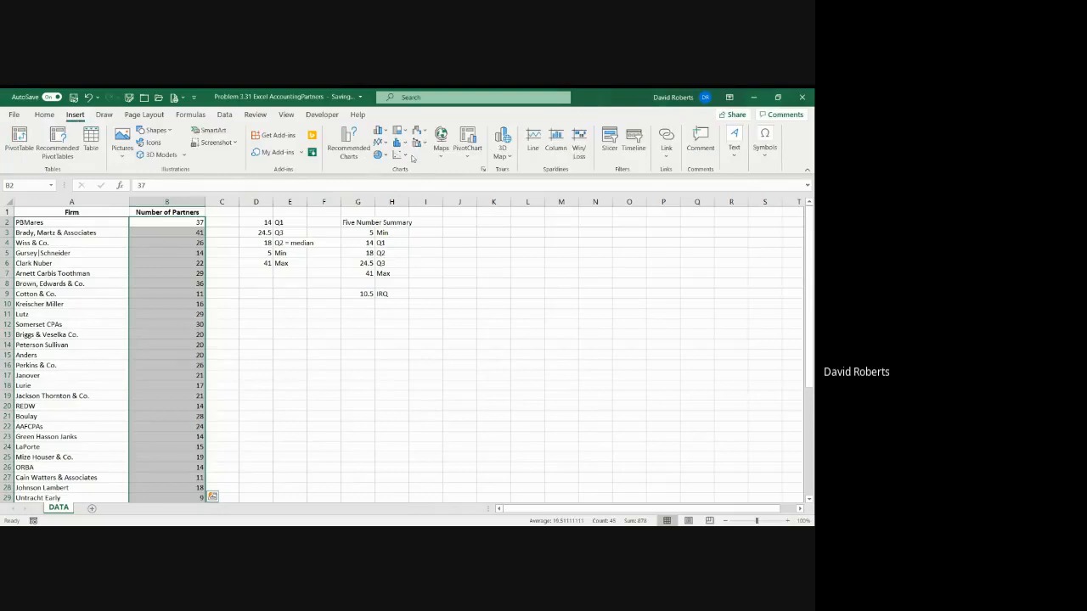
left_click(400, 142)
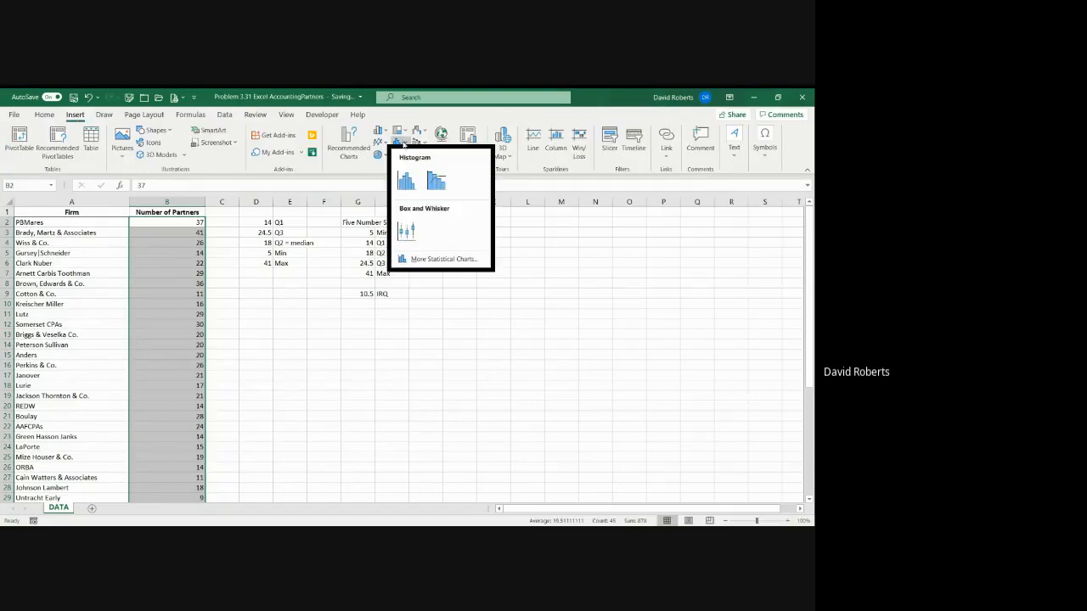
left_click(408, 231)
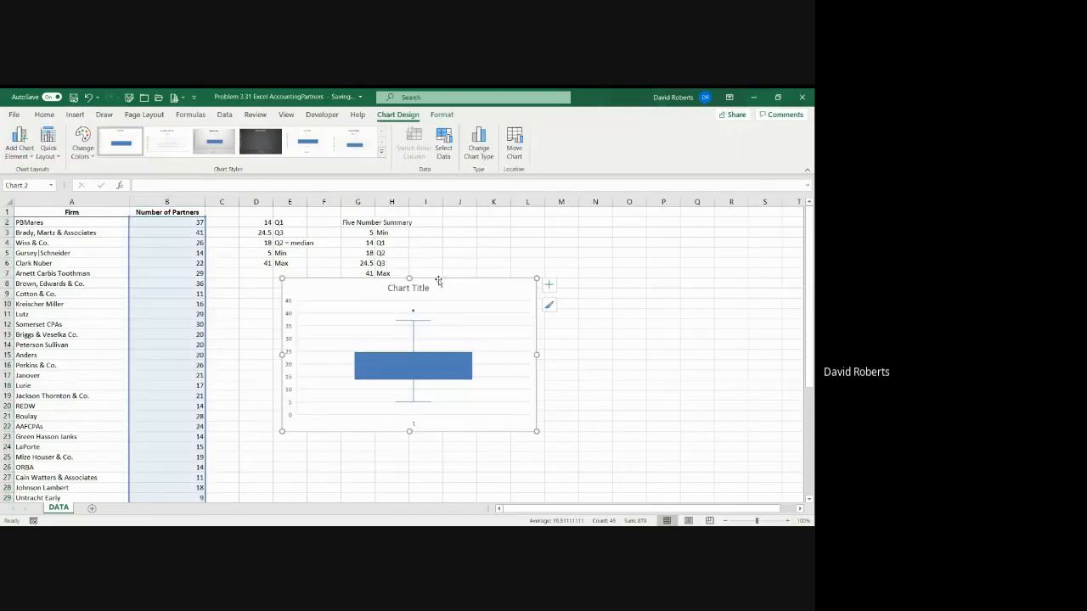
left_click_drag(437, 281, 447, 318)
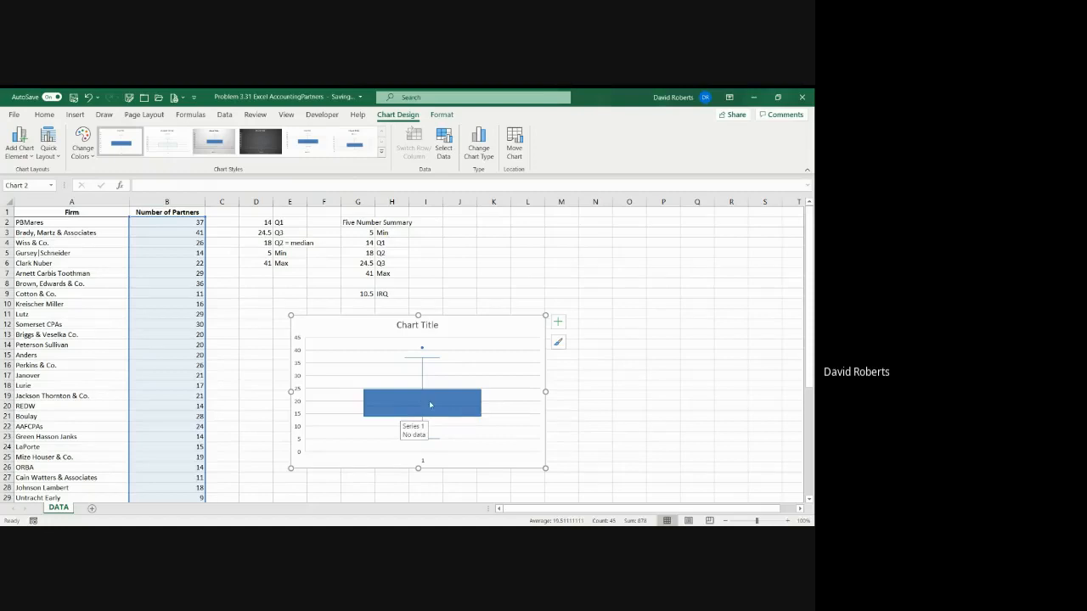
mouse_move(426, 408)
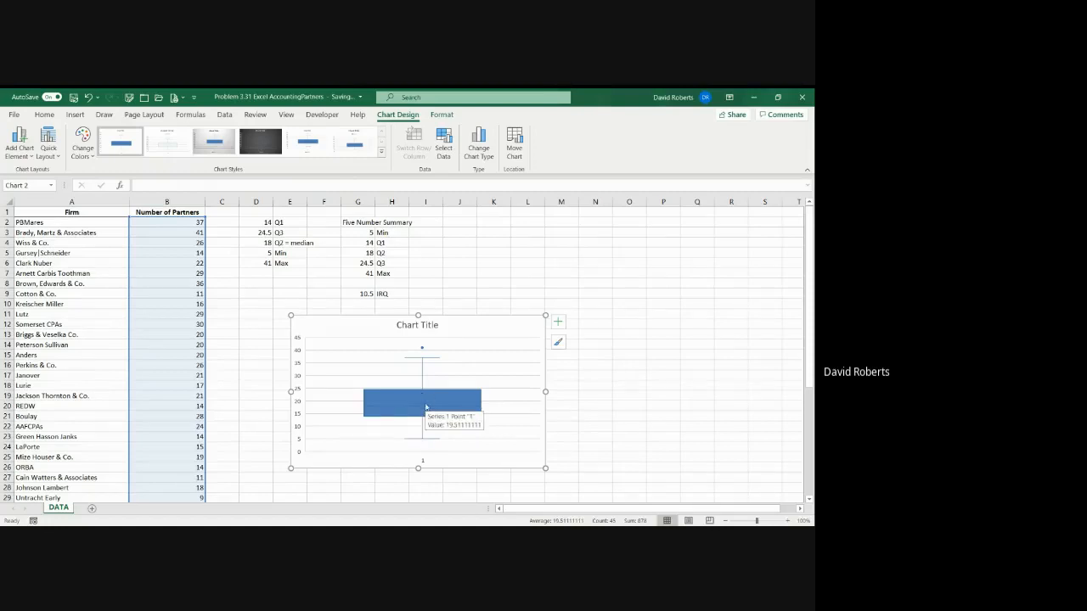